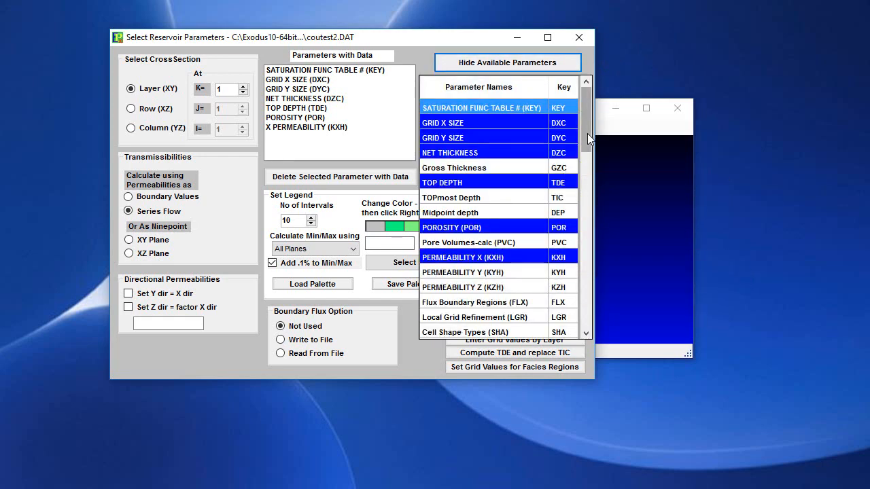
Select Initial Water Saturations (SWI) from the available parameters and open it for display and editing on layer 1
drag(588, 133, 599, 235)
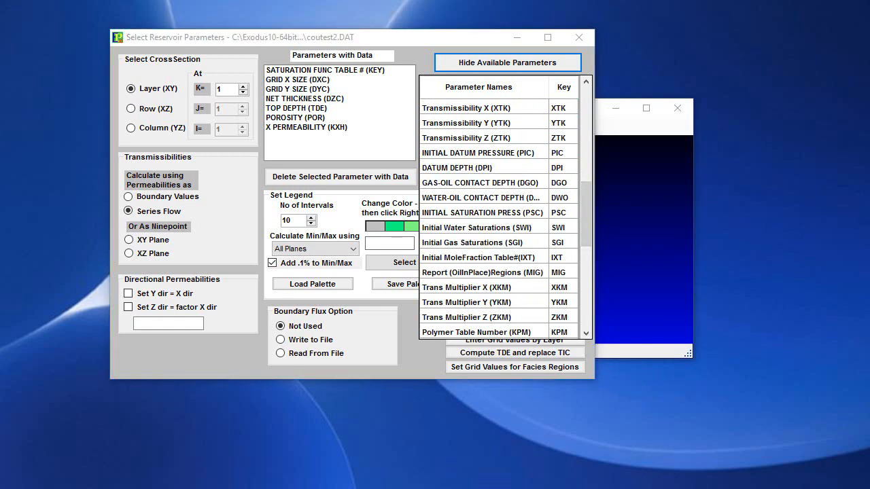
scroll(499, 218, up, 2)
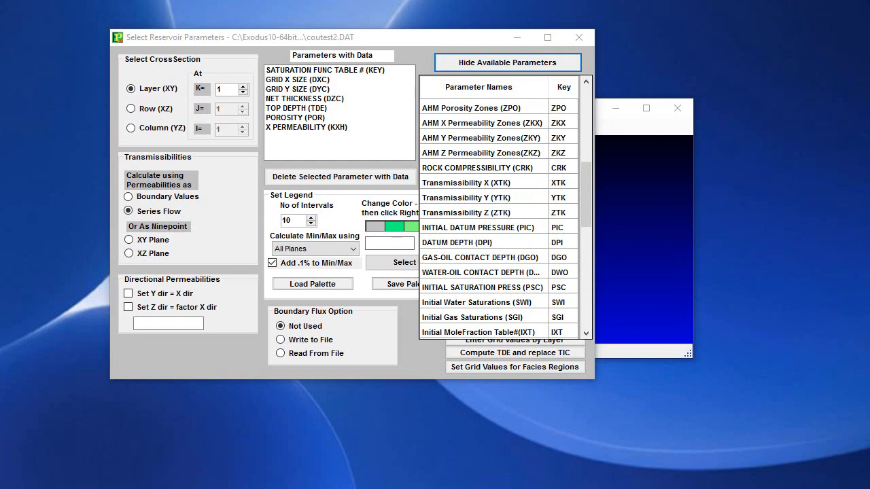
double_click(499, 303)
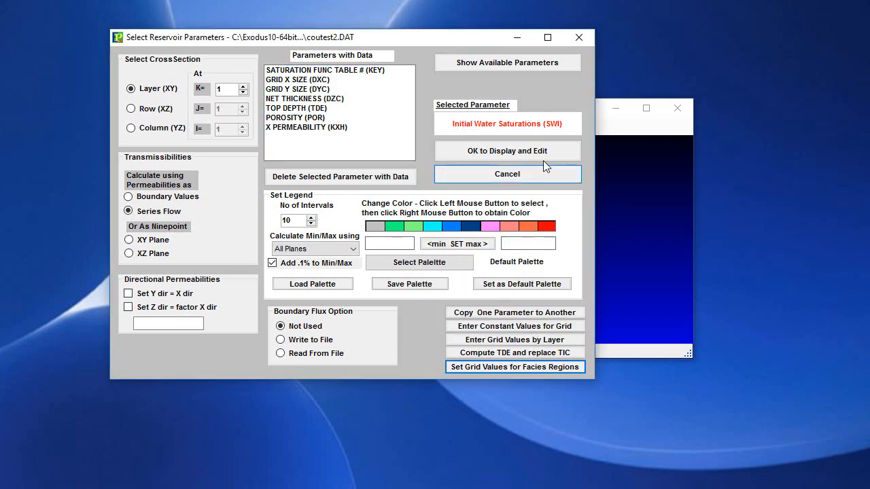
click(506, 151)
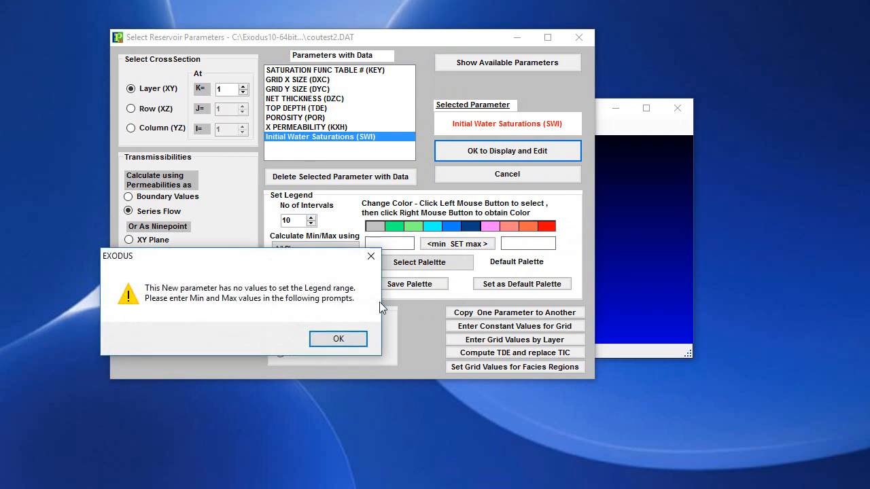
Set the legend range for the new parameter to a minimum of 0 and a maximum of .5
click(340, 340)
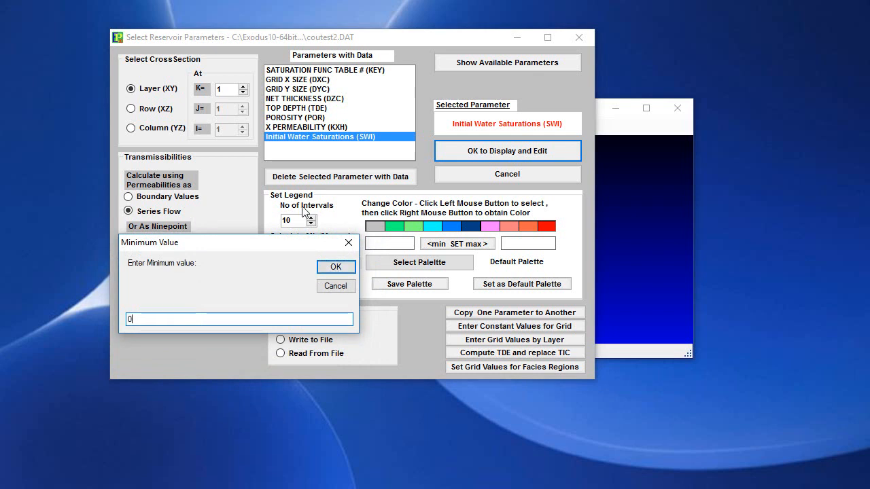
click(334, 267)
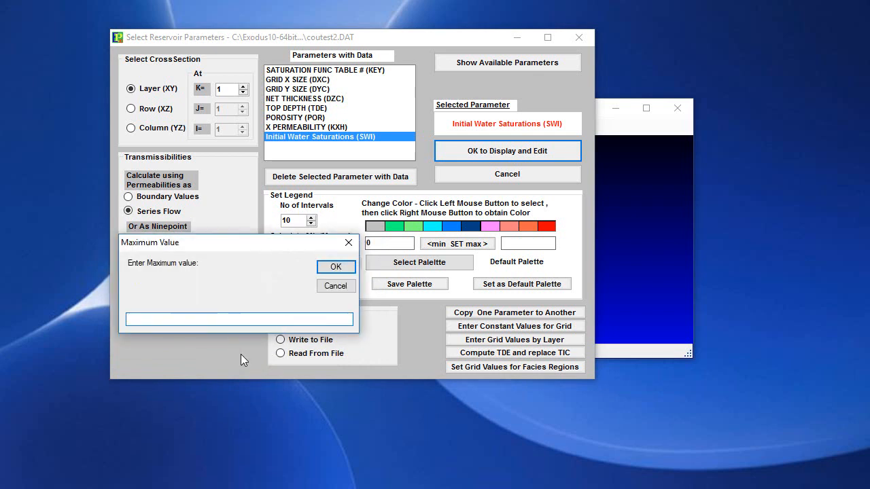
text(.5)
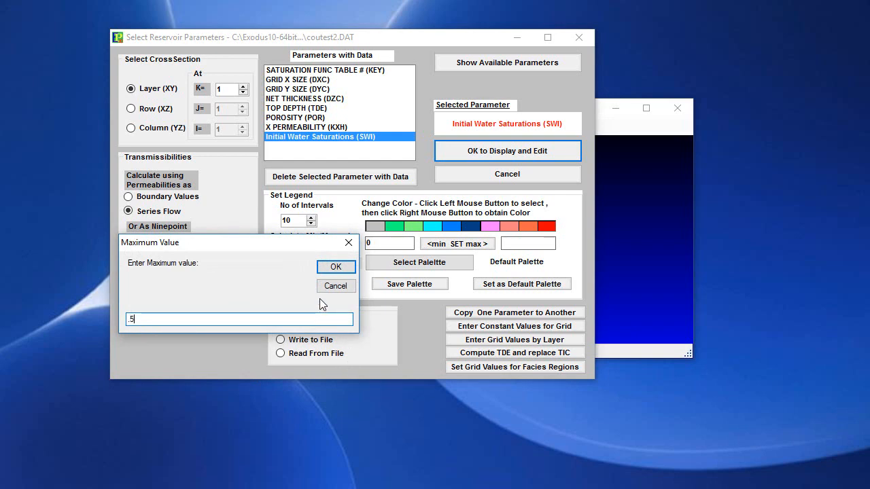
click(334, 268)
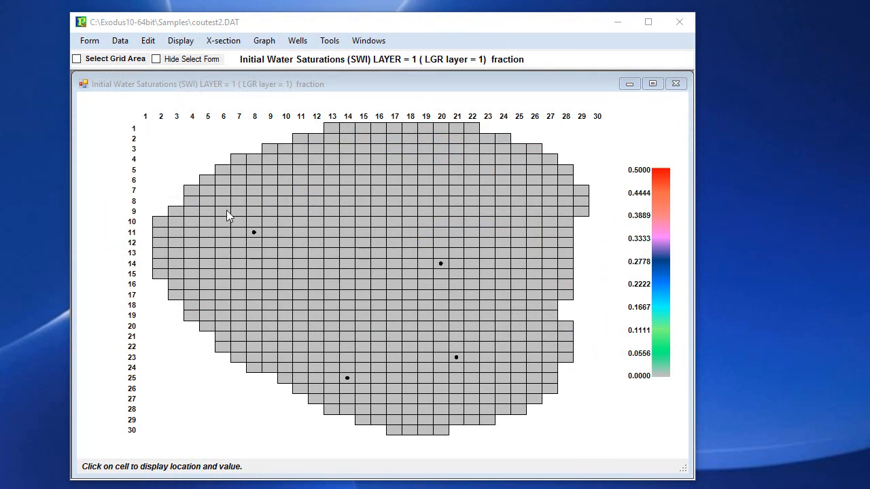
Apply a constant initial water saturation of .1 to the layer 1 cells from (6, 9) to (10, 13)
drag(221, 210, 289, 255)
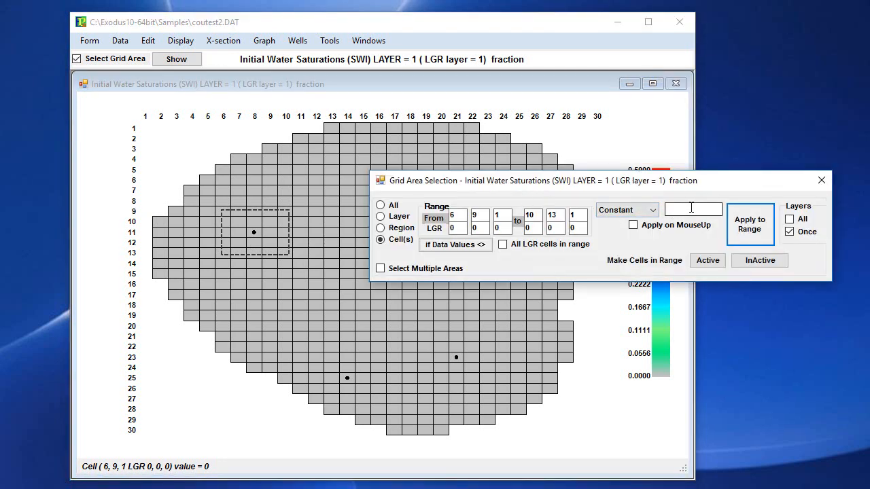
click(682, 208)
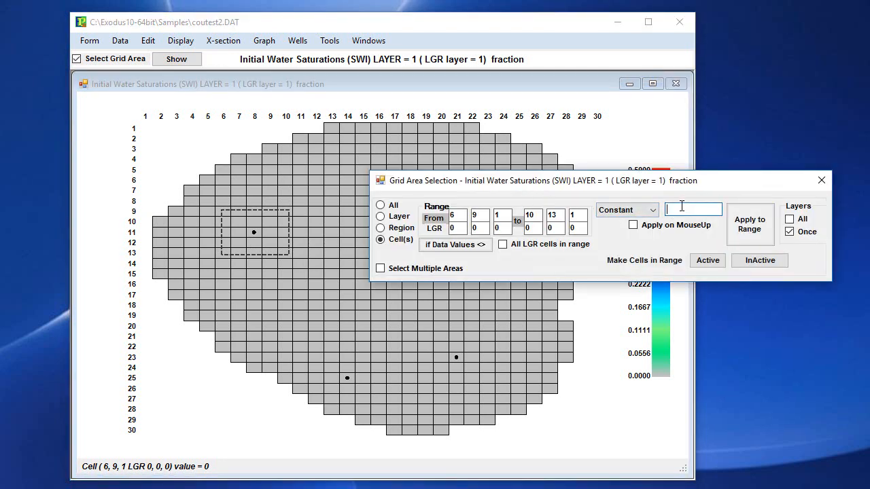
click(750, 225)
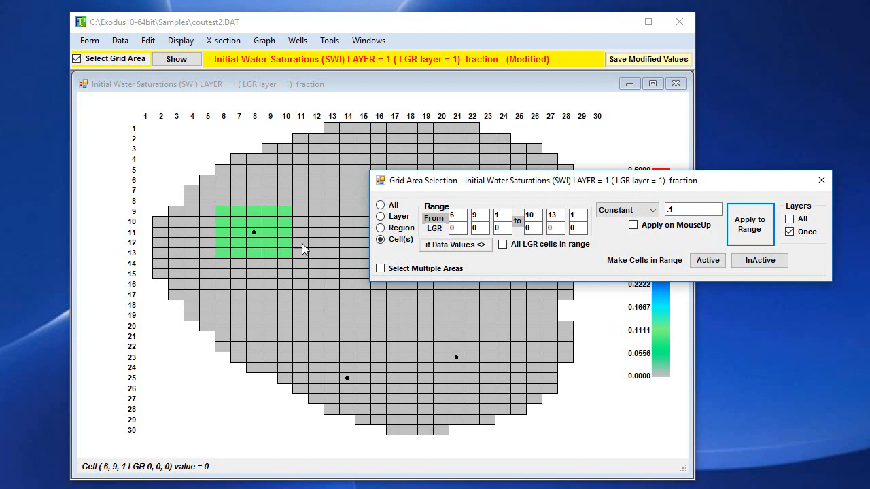
Reselect the cell block from (6, 9) to (10, 13), and select the block from (7, 16) to (10, 19) instead
click(255, 283)
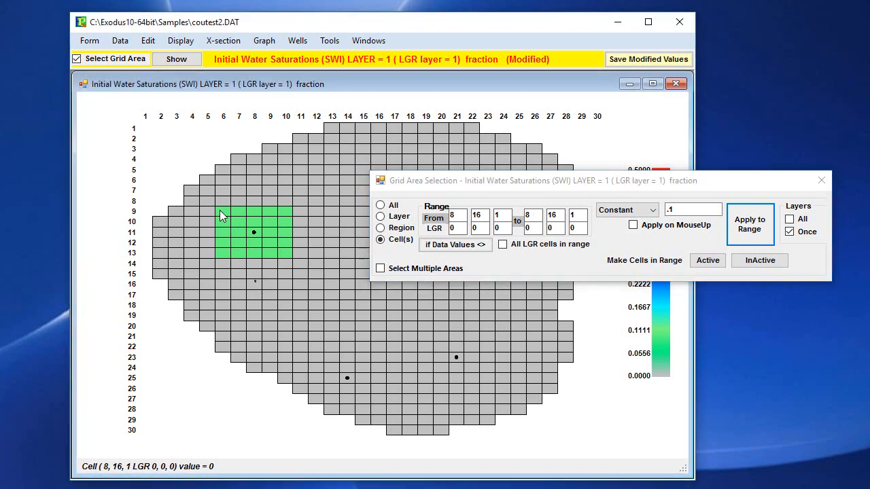
click(221, 211)
drag(219, 214, 288, 257)
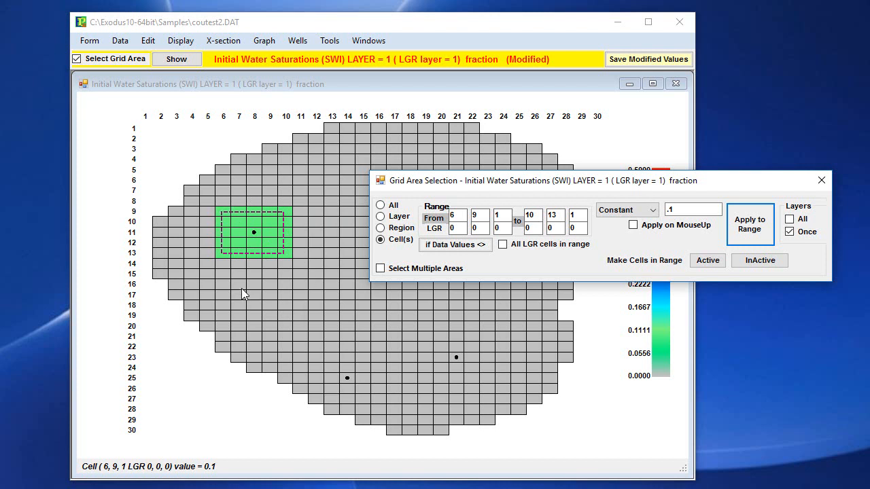
drag(241, 288, 288, 317)
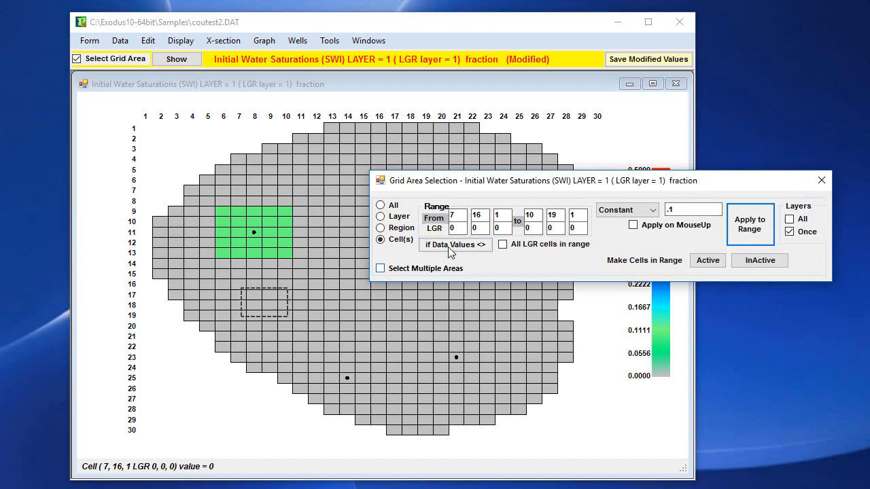
Enable selection of multiple areas and name the first area "Area 1"
drag(476, 185, 435, 76)
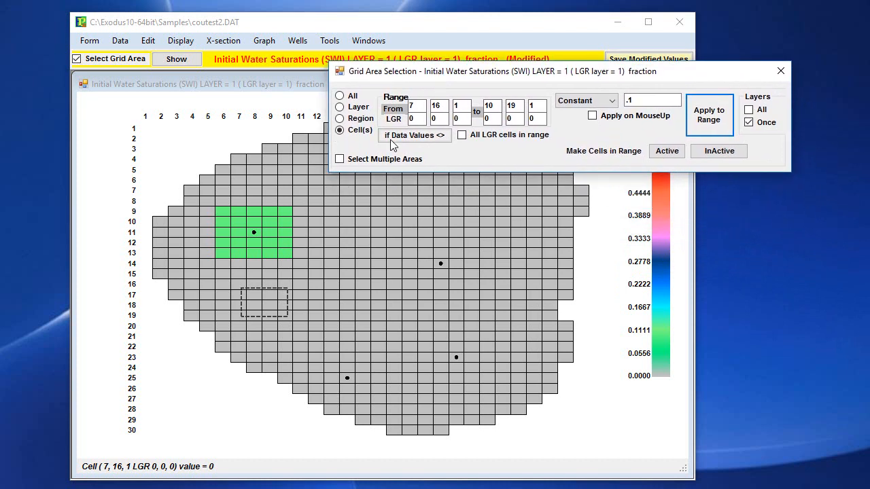
click(344, 163)
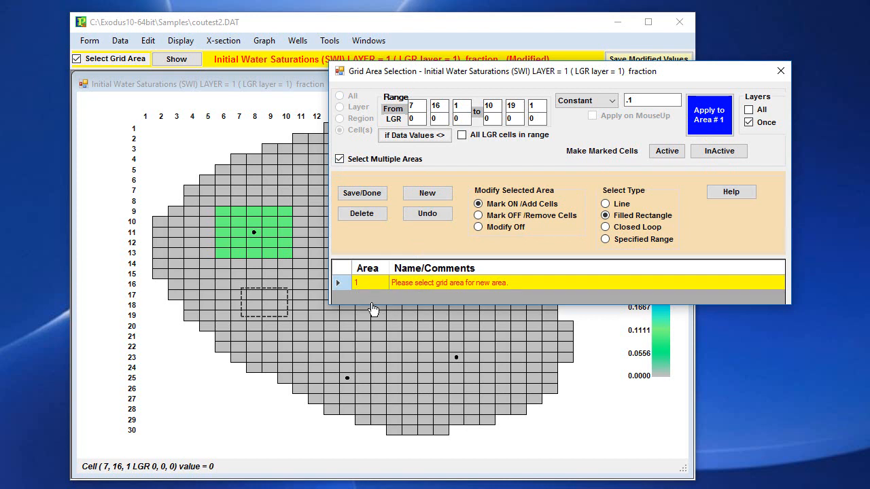
click(516, 284)
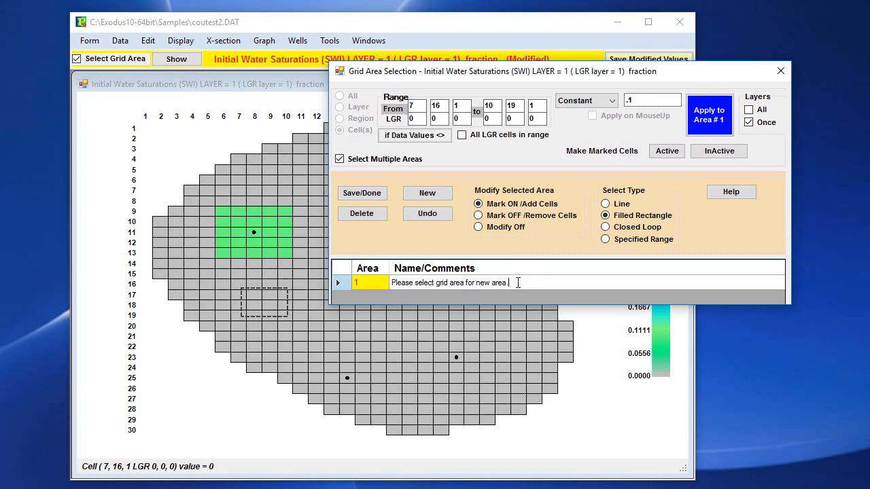
text(Area 1)
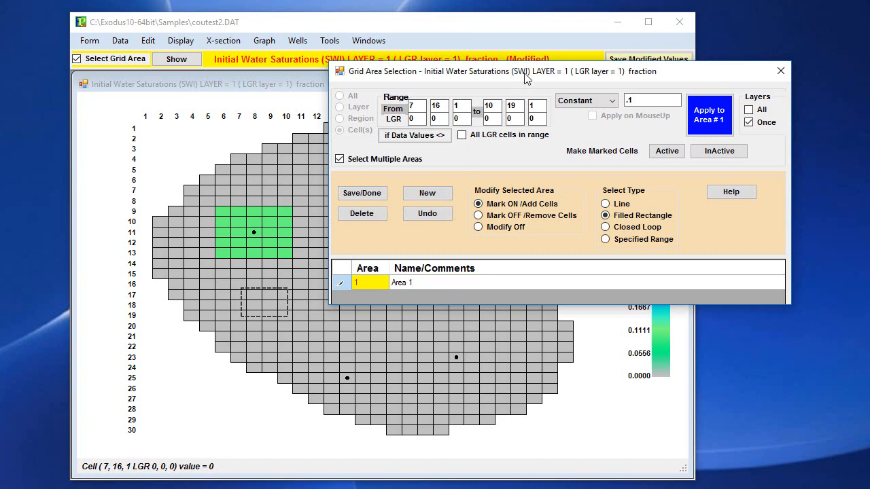
Mark the cells of Area 1 with closed loops around the well at cell (21, 23), extending the area up to row 16
drag(524, 79, 225, 23)
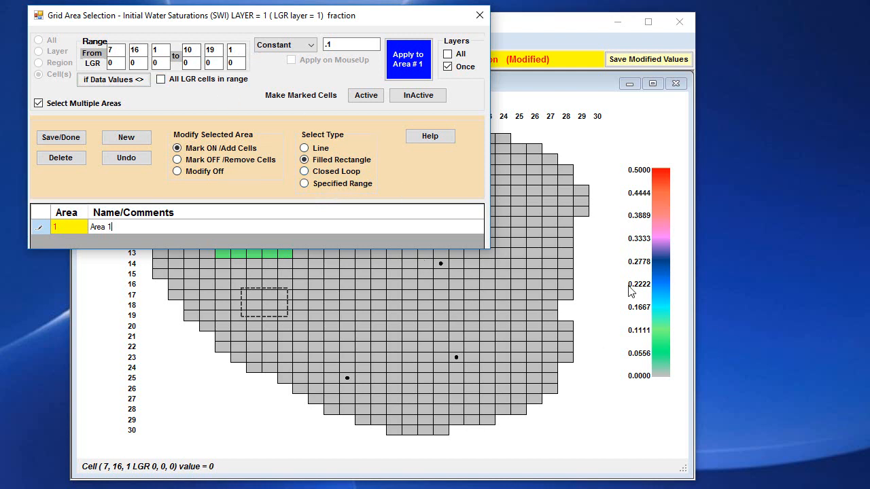
click(305, 171)
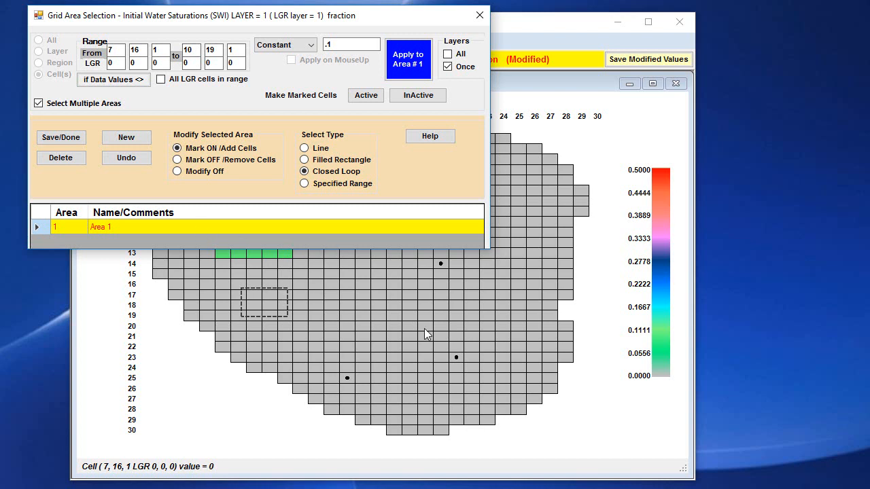
mouse_move(455, 324)
mouse_down()
mouse_move(433, 342)
mouse_move(448, 410)
mouse_move(513, 390)
mouse_move(520, 320)
mouse_up()
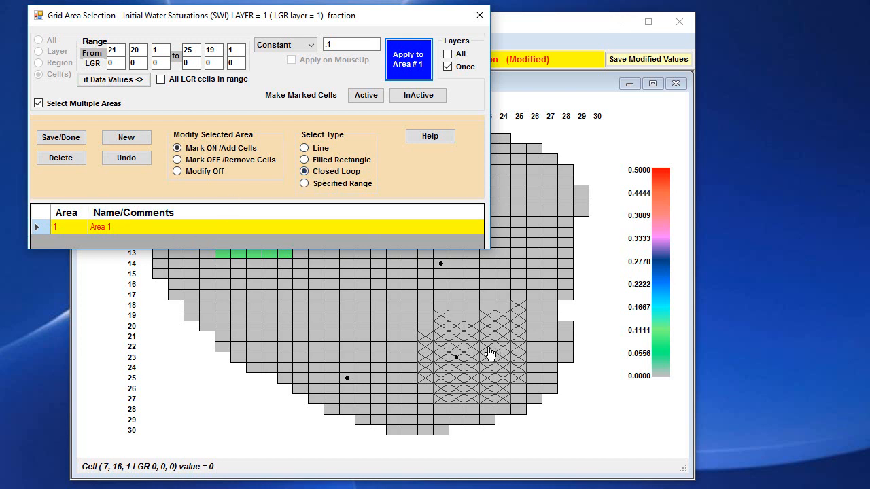
mouse_move(427, 331)
mouse_down()
mouse_move(407, 297)
mouse_move(507, 297)
mouse_move(525, 306)
mouse_move(522, 324)
mouse_up()
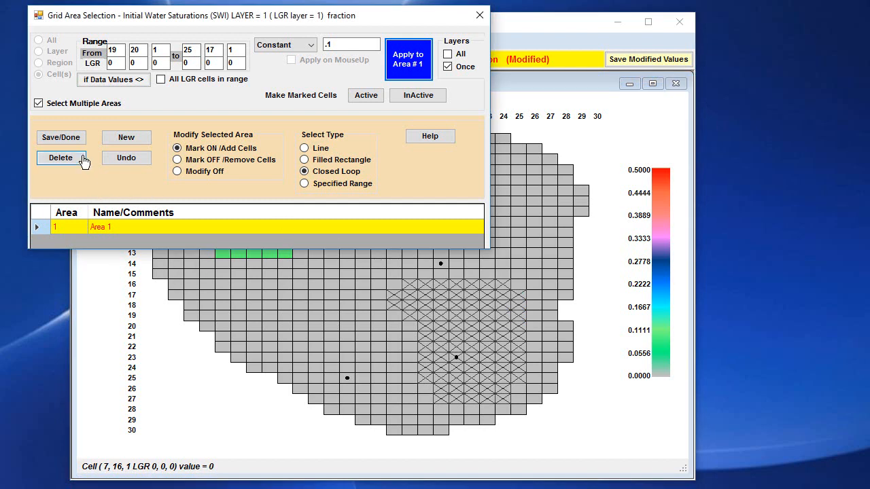
Remove the marked cells in columns 17 and 18 from Area 1 with a closed loop, and save the area
click(194, 160)
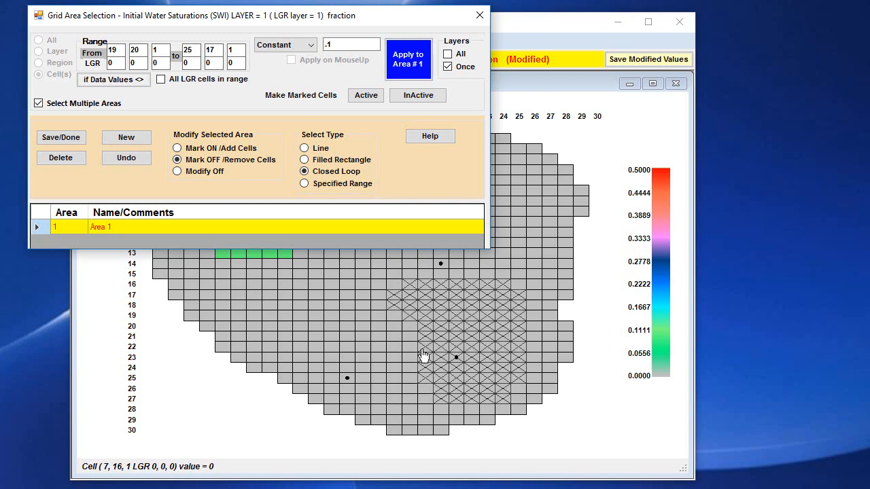
mouse_move(409, 284)
mouse_down()
mouse_move(402, 293)
mouse_move(410, 326)
mouse_move(418, 290)
mouse_up()
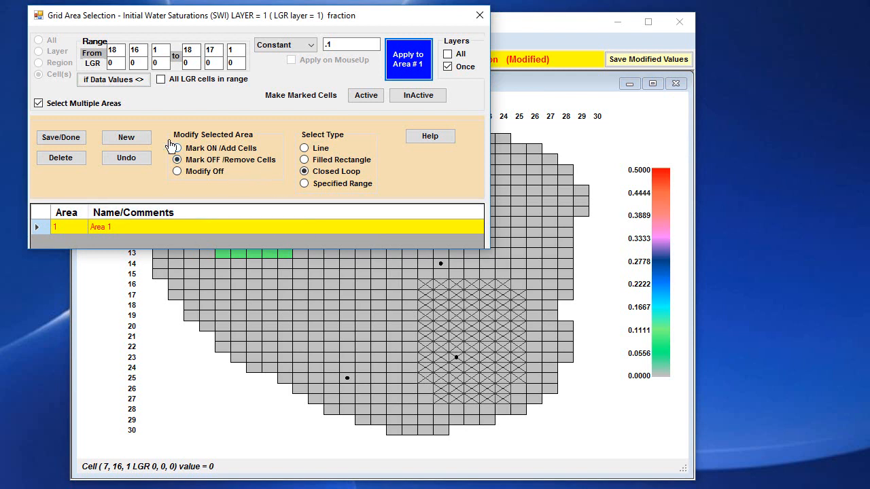
click(72, 146)
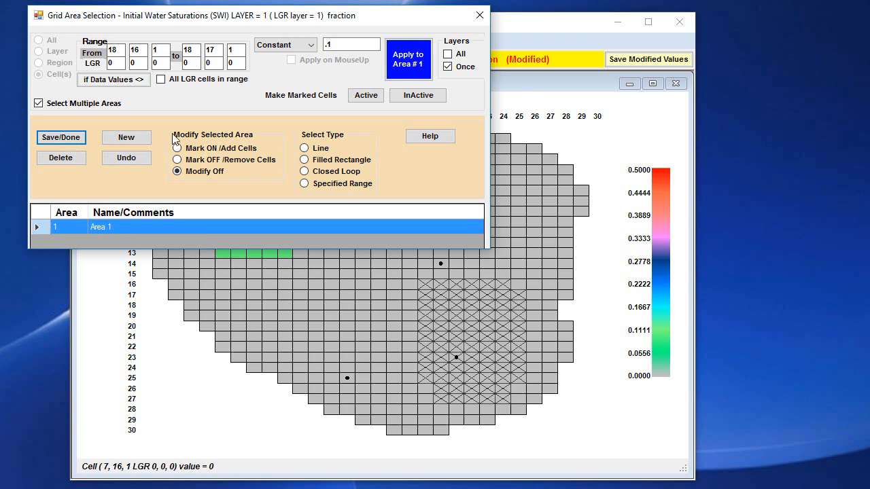
Create a second area and name it "Area 2"
click(133, 141)
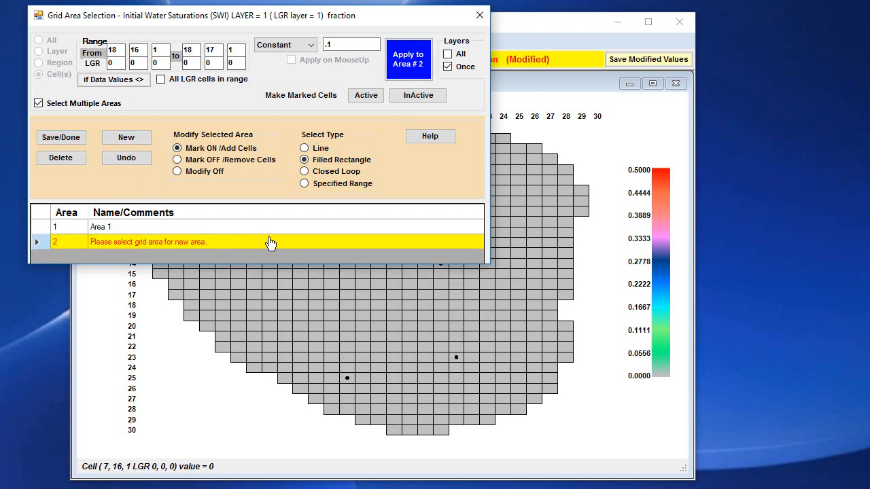
click(241, 241)
double_click(228, 240)
drag(228, 240, 44, 249)
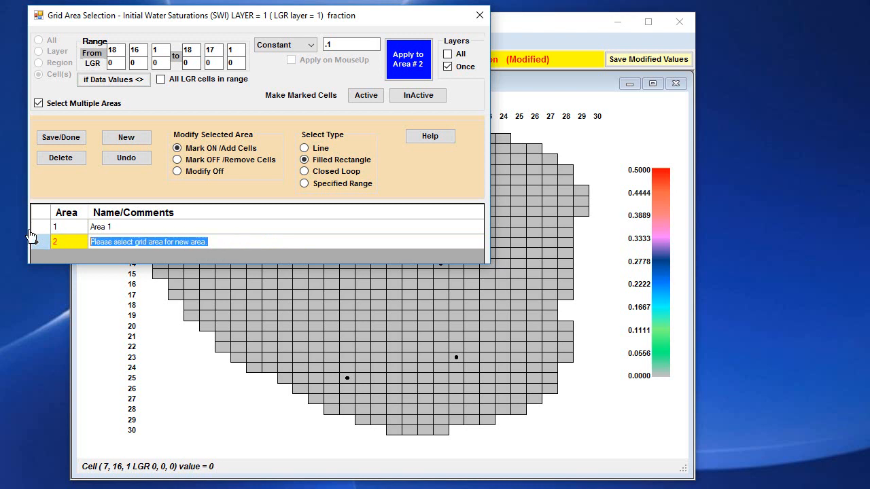
text(Area 2)
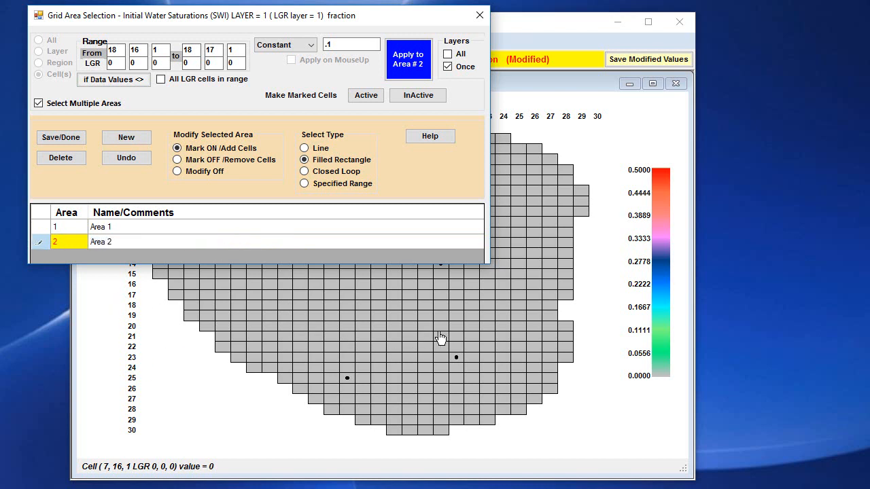
Mark Area 2 with a filled rectangle from cell (20, 20) to (14, 25), extend it with a surrounding closed loop, and save it
mouse_move(438, 333)
mouse_down()
mouse_move(424, 307)
mouse_move(299, 333)
mouse_move(301, 373)
mouse_move(396, 395)
mouse_move(346, 380)
mouse_up()
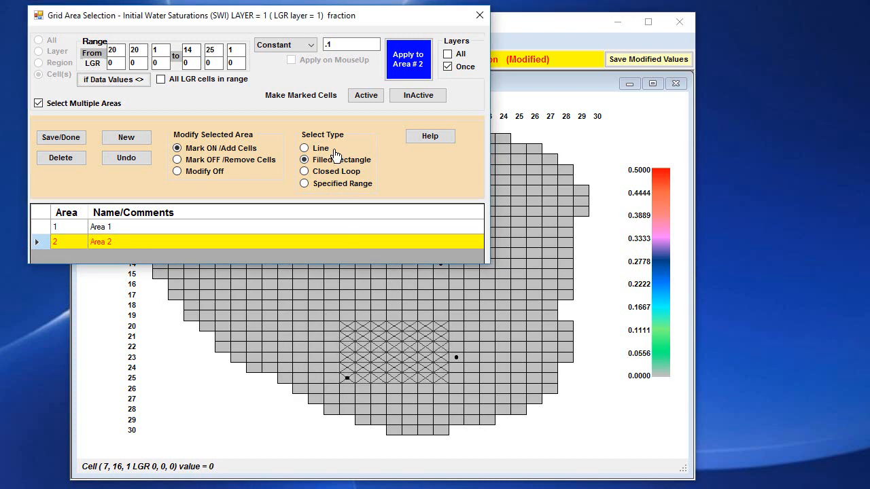
click(336, 172)
mouse_move(442, 319)
mouse_down()
mouse_move(359, 299)
mouse_move(310, 369)
mouse_move(432, 407)
mouse_move(479, 361)
mouse_up()
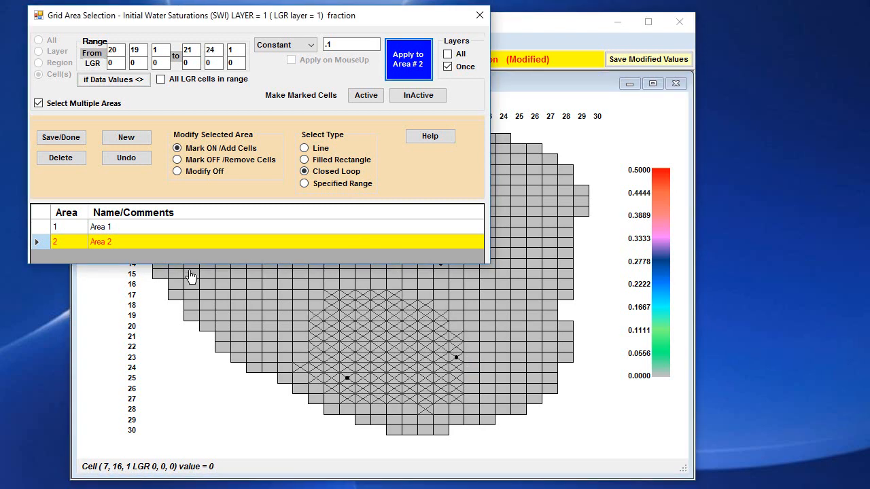
click(67, 140)
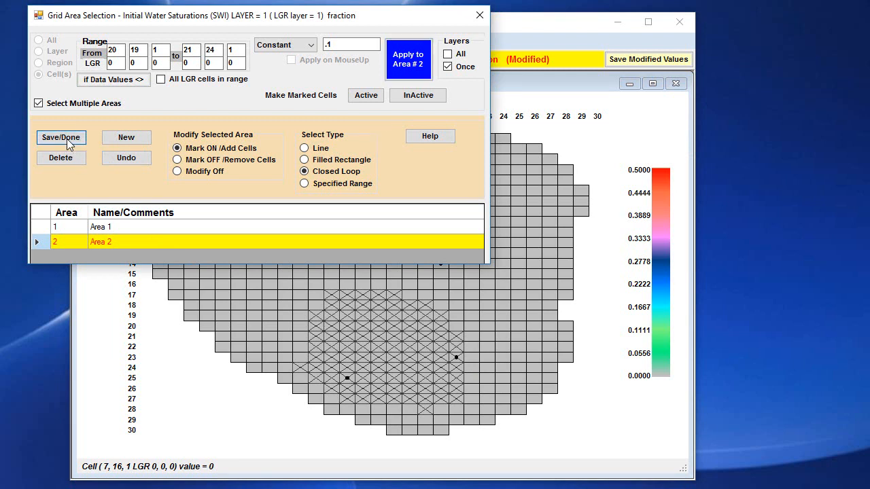
Compare the marked cells of Area 1 and Area 2 by selecting each area in turn
click(200, 230)
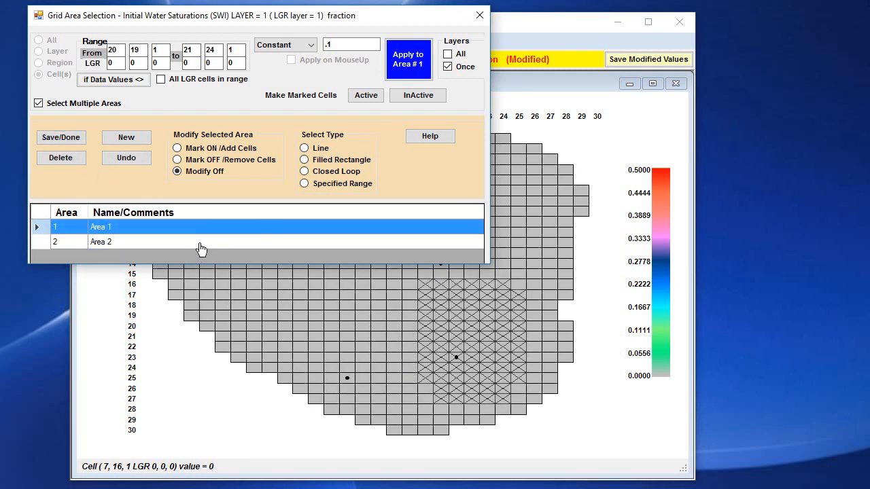
click(200, 245)
click(259, 232)
click(262, 242)
click(249, 228)
Close the area selection and all grid displays, storing the modified initial water saturations, and display that parameter's layer 1 again
click(480, 15)
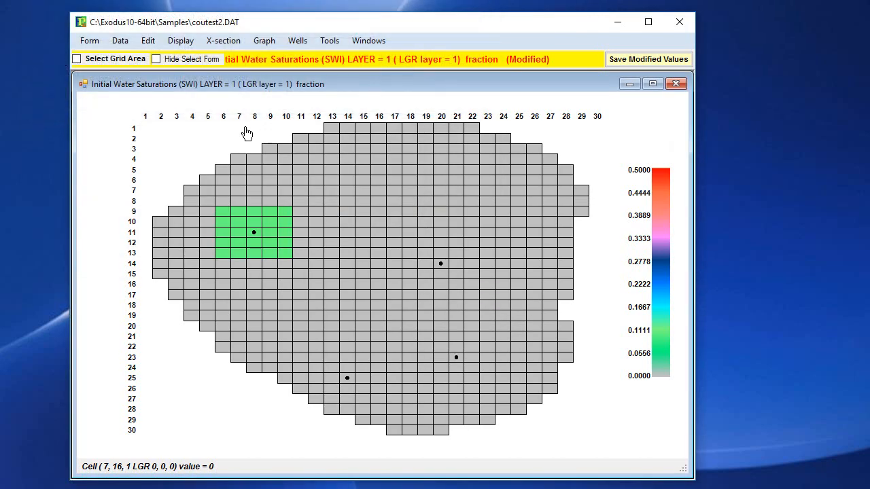
click(97, 45)
mouse_move(112, 95)
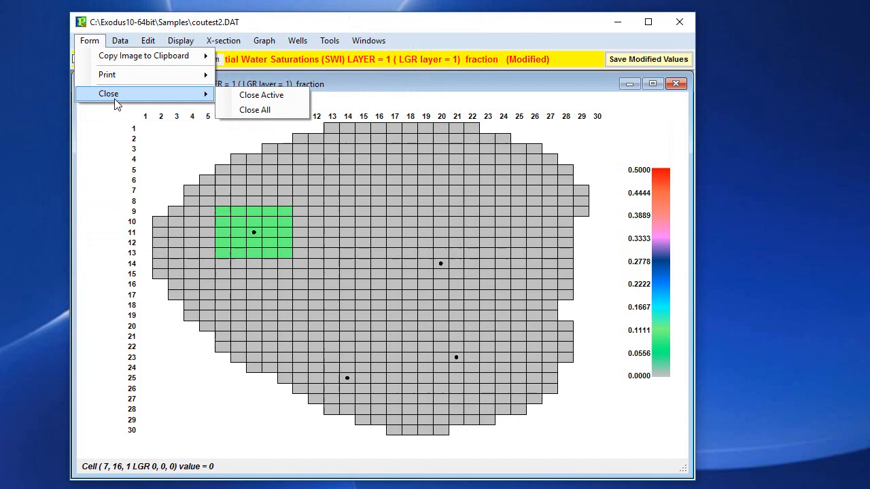
click(267, 112)
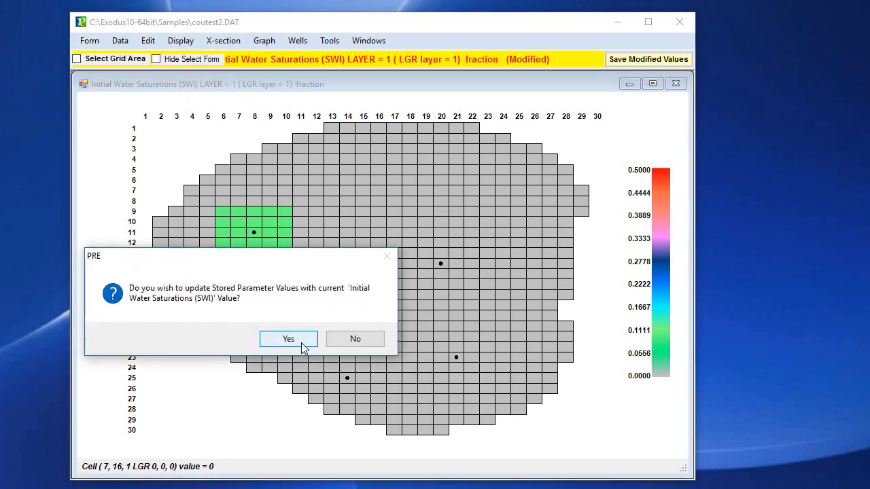
click(301, 343)
click(347, 242)
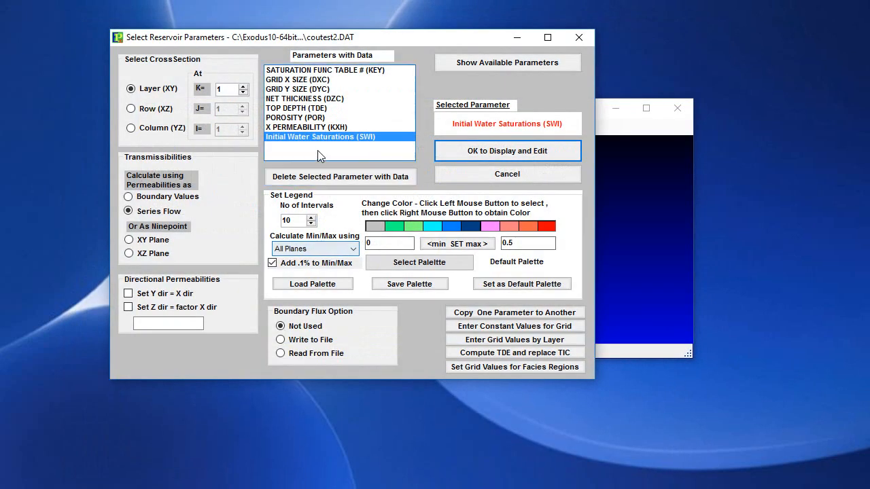
click(508, 151)
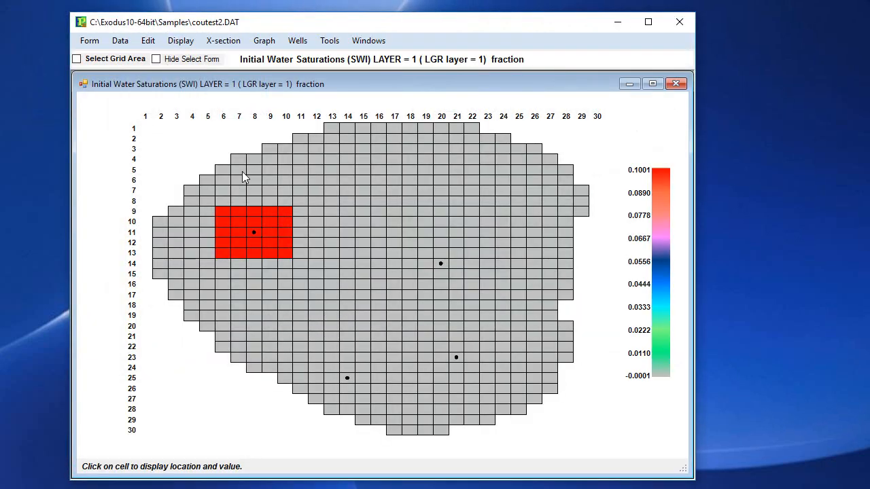
Reopen the grid area selection with multiple areas enabled, inspect the saved Area 1 and Area 2, and close it
click(114, 59)
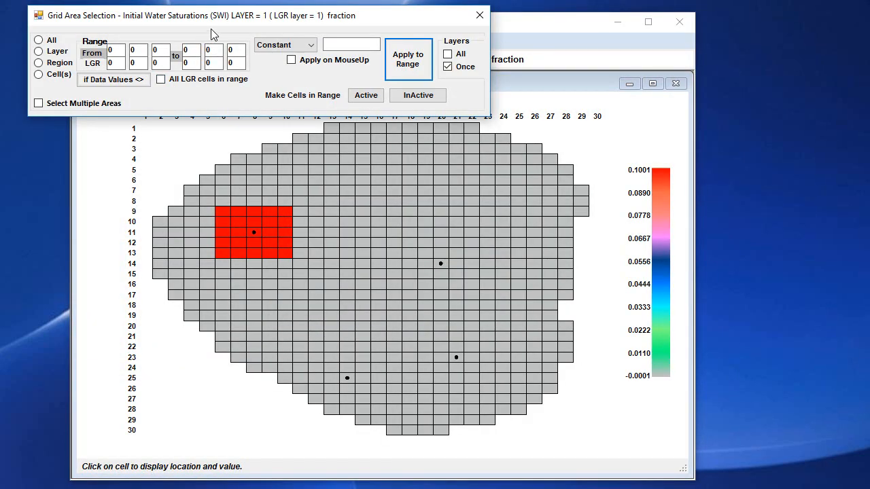
drag(224, 15, 306, 113)
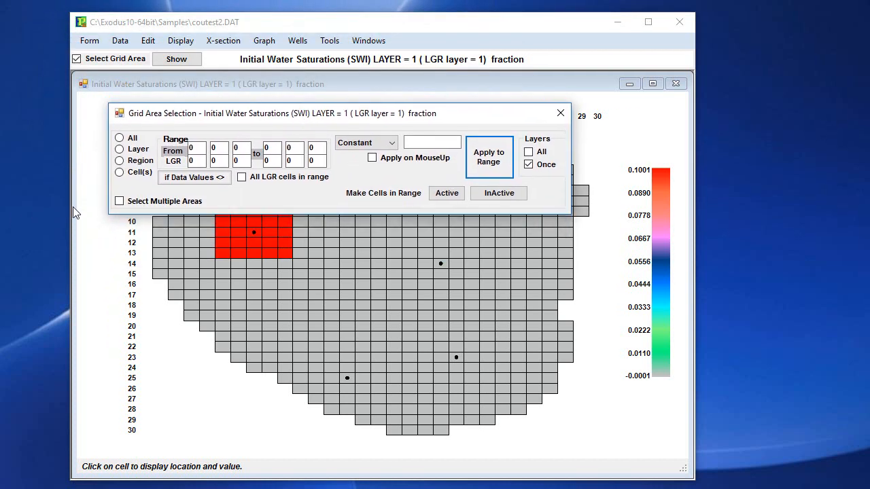
click(120, 201)
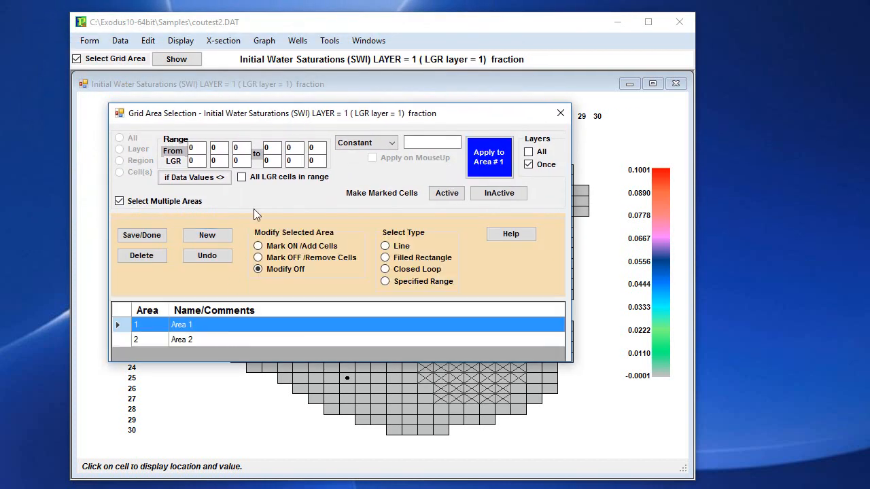
drag(324, 125, 309, 64)
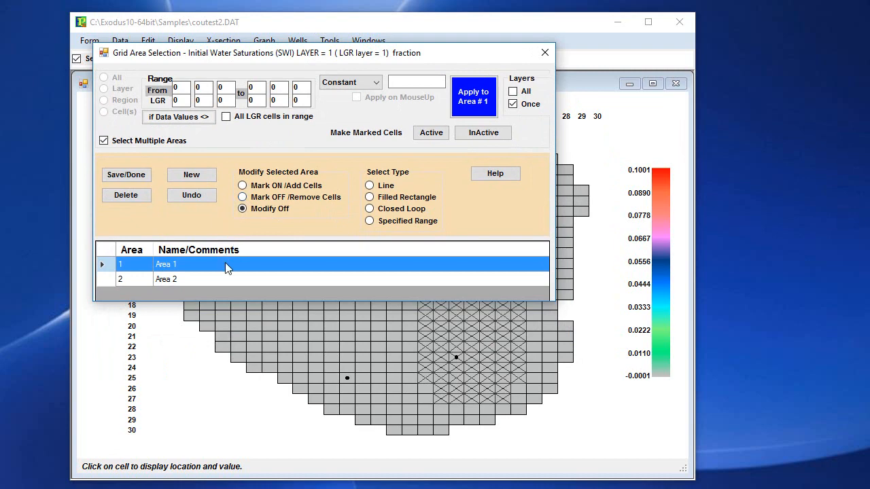
click(238, 280)
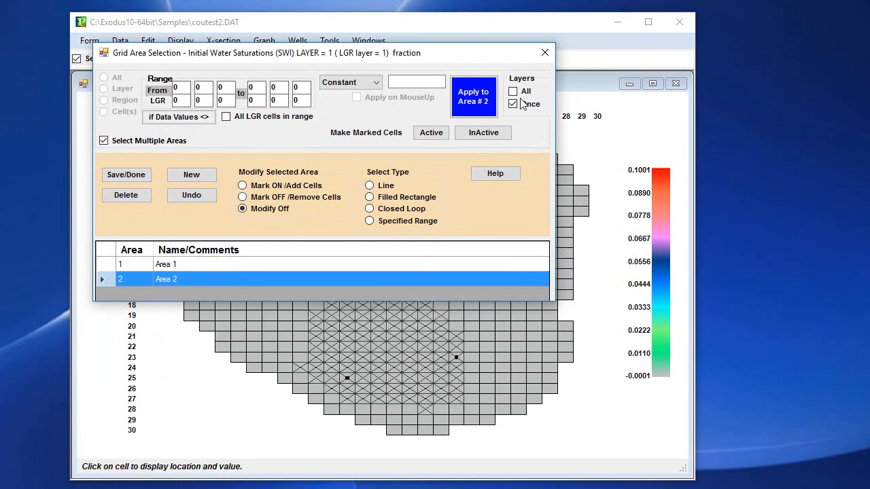
click(545, 52)
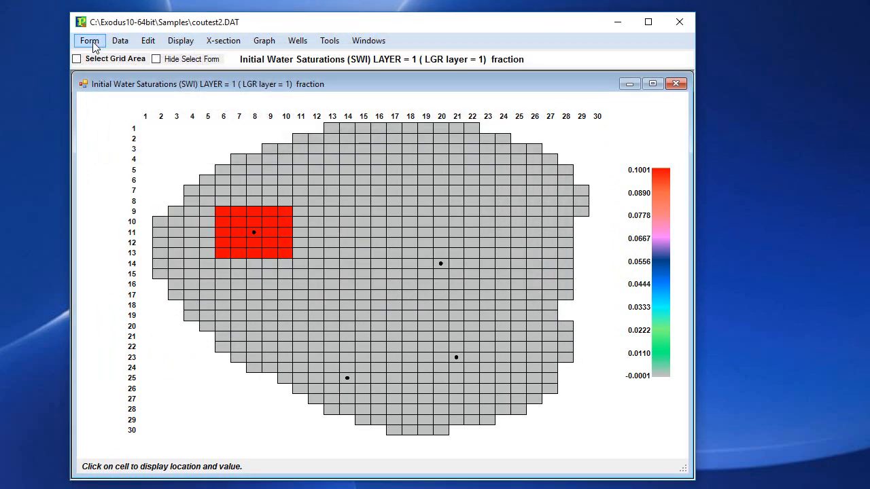
Switch the display to X PERMEABILITY (KXH) and enable multiple area selection on its grid
click(181, 41)
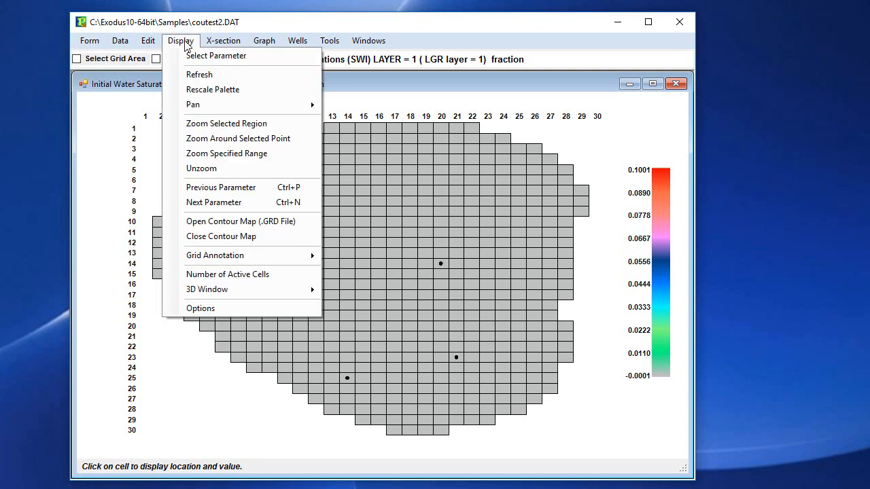
click(174, 55)
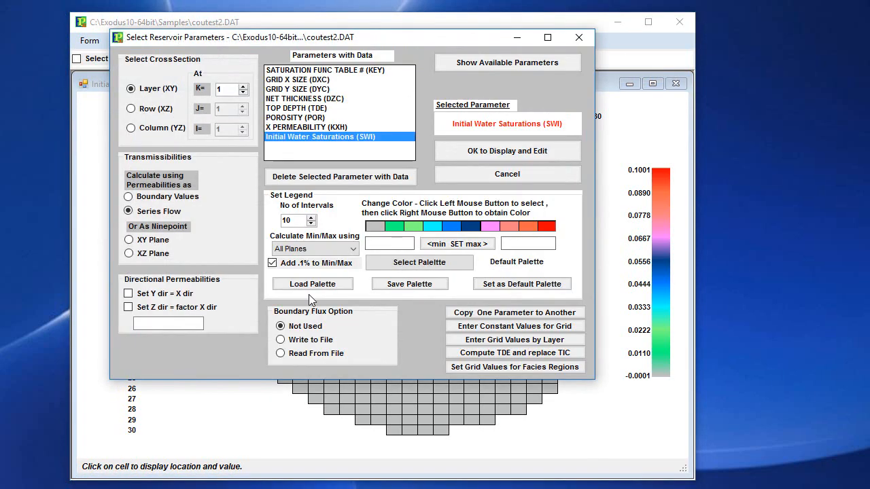
double_click(303, 128)
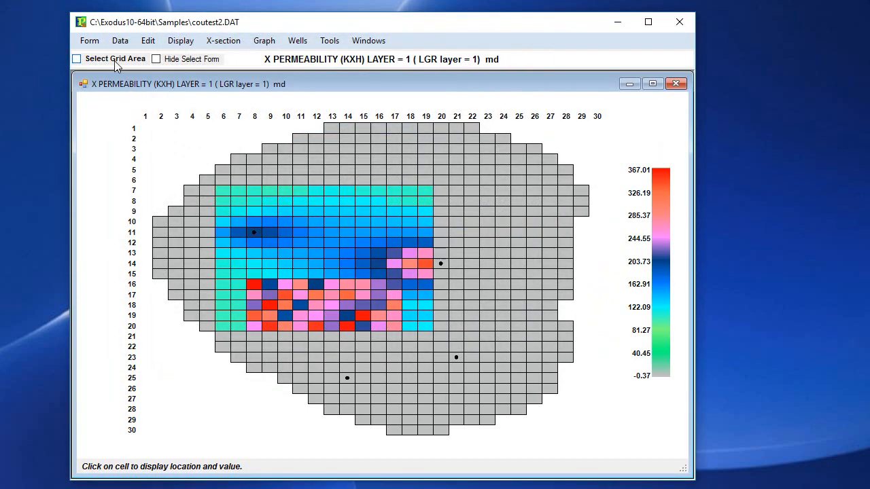
click(114, 61)
click(124, 143)
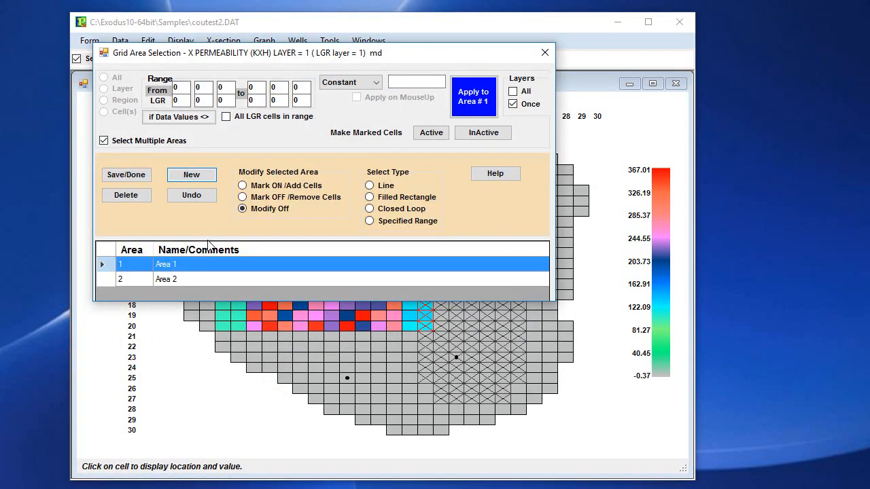
Compare the marked cells of Area 1 and Area 2 on the X permeability grid, arranging the selection window to expose the cells
click(193, 282)
click(210, 268)
drag(299, 45, 406, 122)
drag(412, 303, 412, 264)
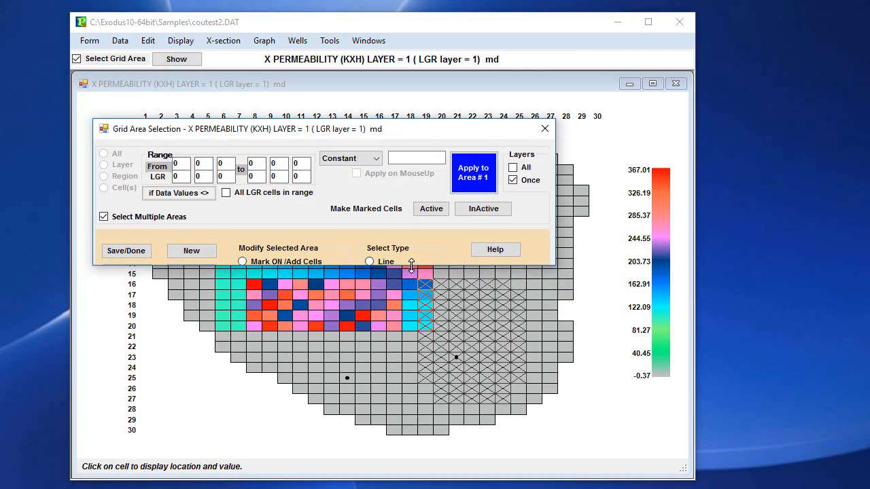
drag(416, 135, 447, 44)
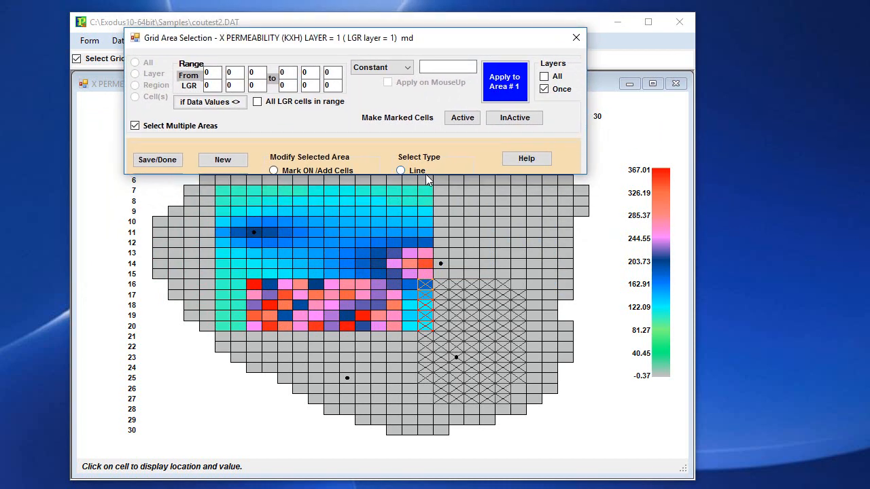
drag(427, 175, 230, 274)
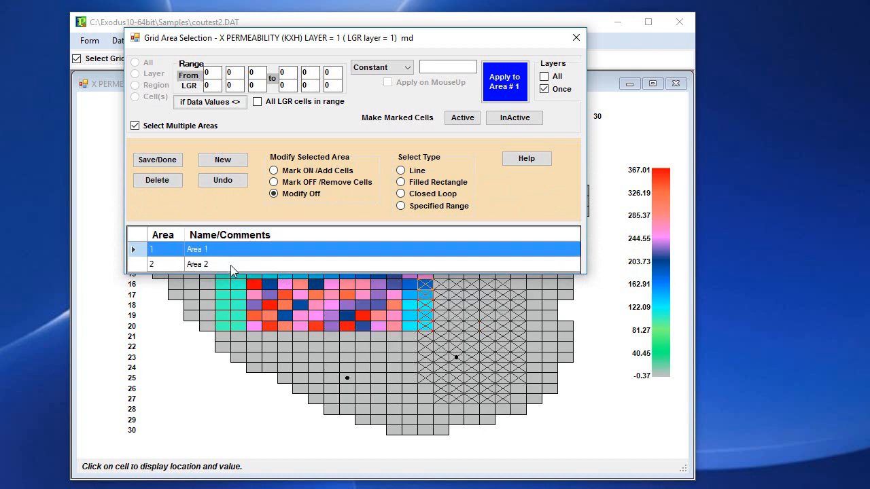
click(230, 265)
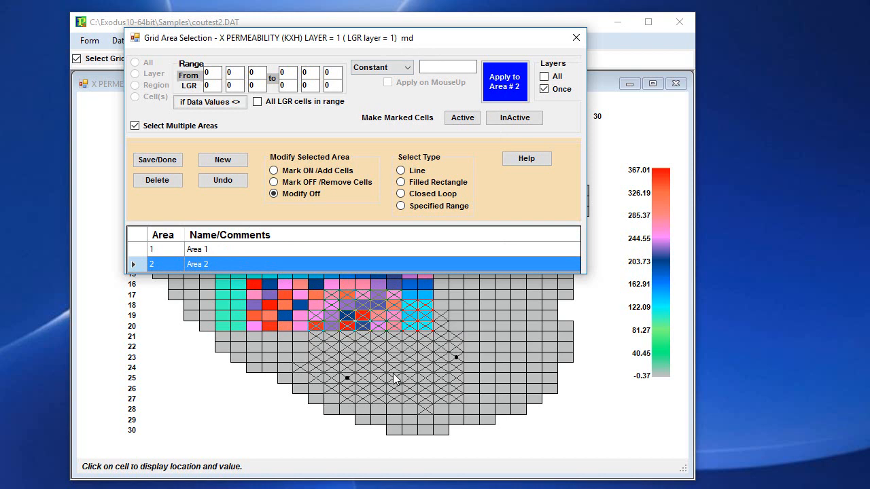
click(259, 253)
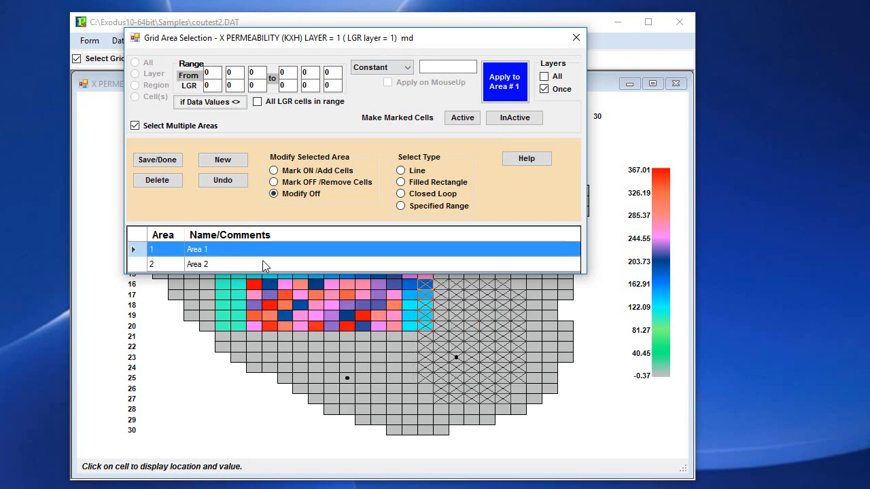
click(262, 261)
click(270, 256)
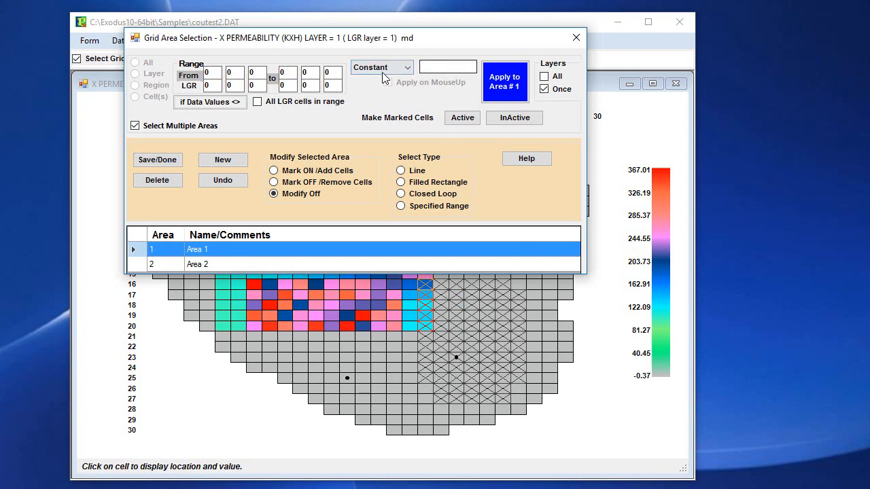
Apply a constant X permeability of 100 md to Area 1
click(408, 68)
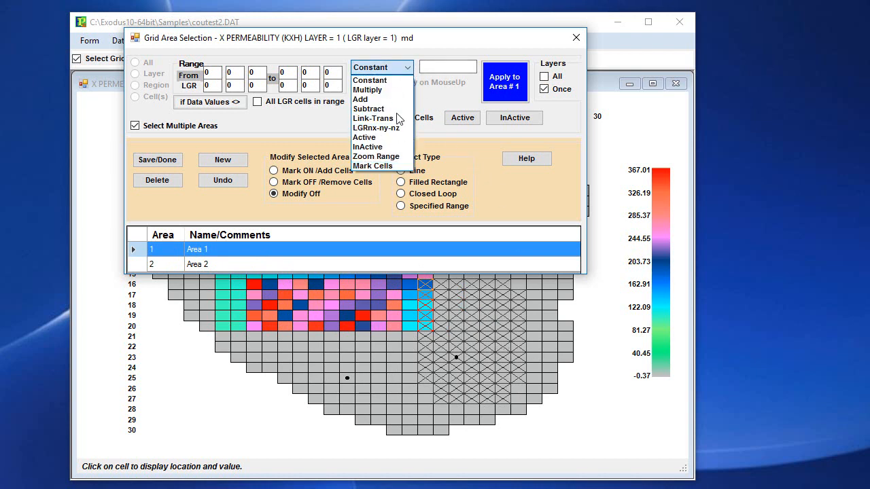
click(453, 65)
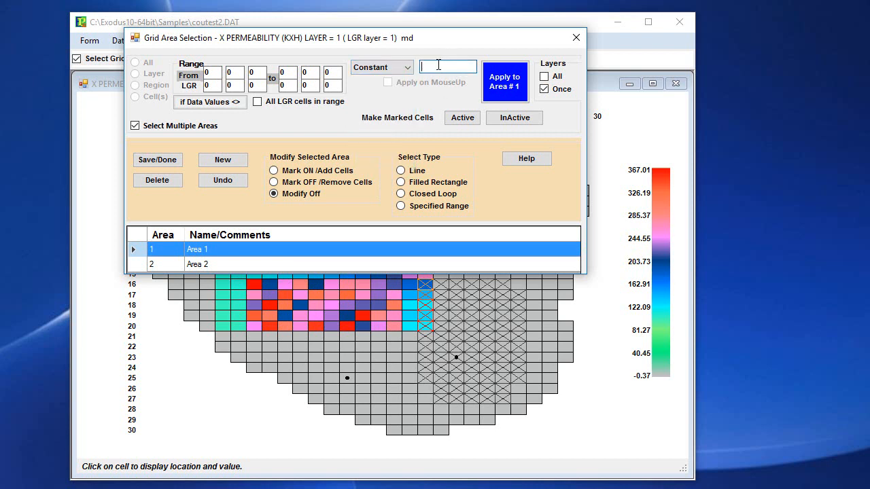
click(517, 91)
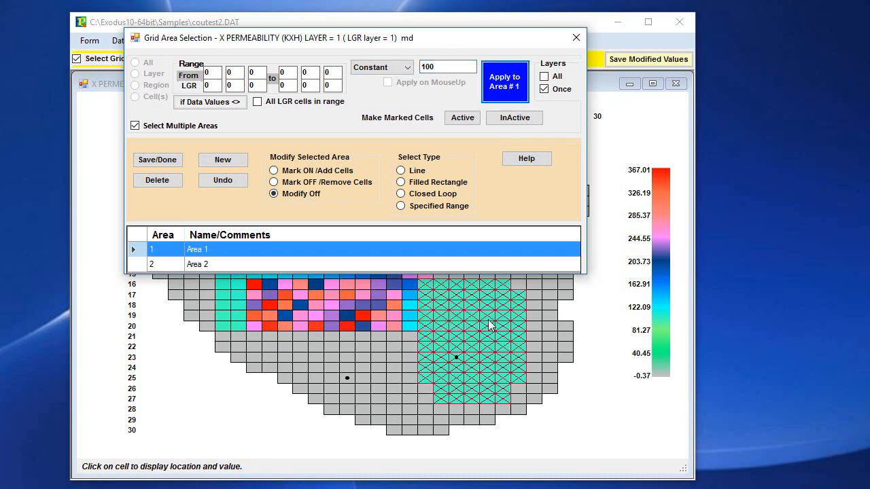
Apply a constant X permeability of 200 md to Area 2
click(231, 266)
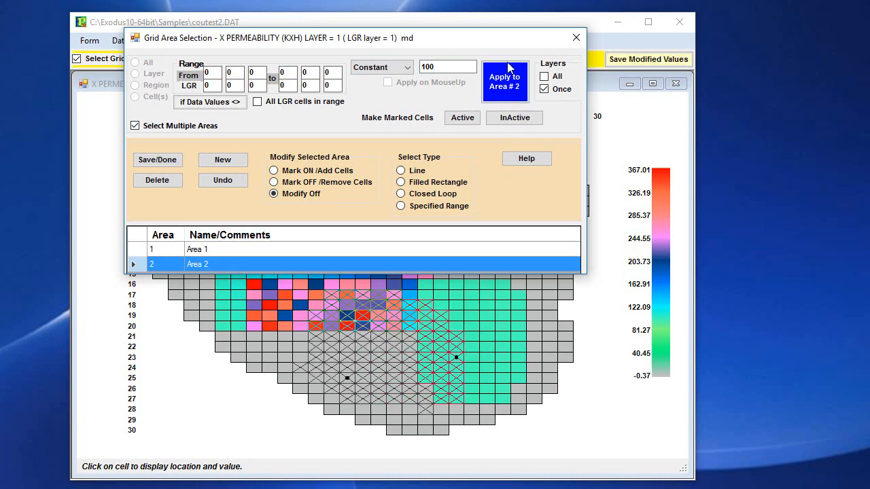
click(442, 66)
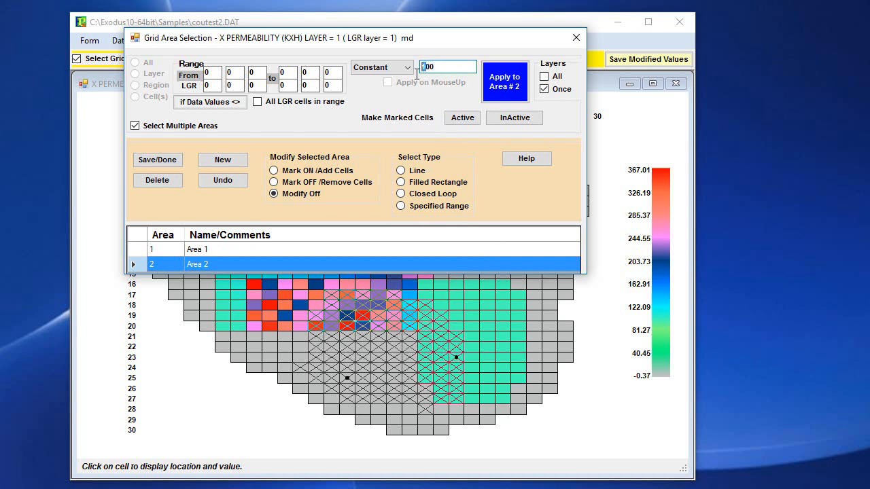
text(2)
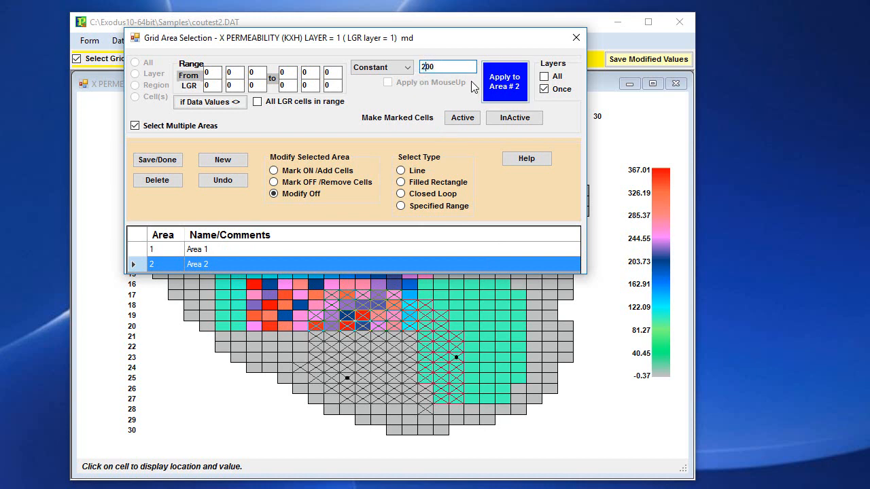
click(508, 91)
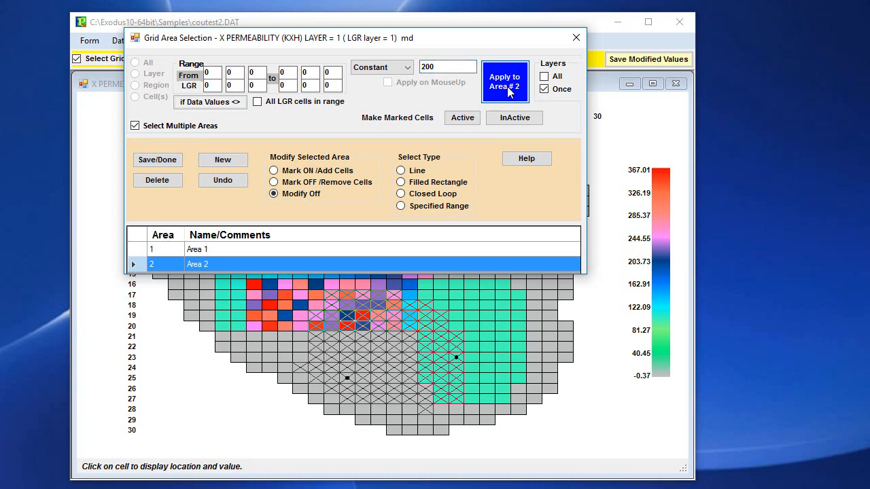
Check the permeability of individual cells including (23, 20), review both areas' marked cells, and close the grid area selection
click(441, 370)
click(485, 326)
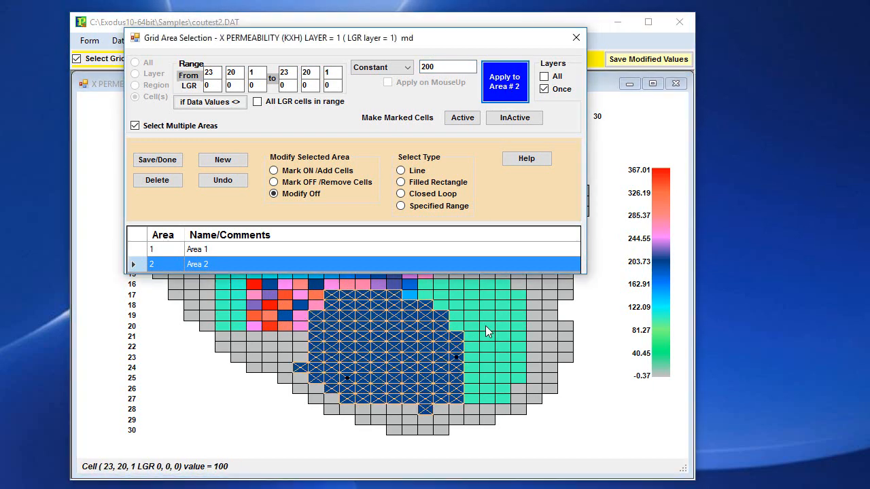
click(238, 249)
click(241, 265)
click(575, 39)
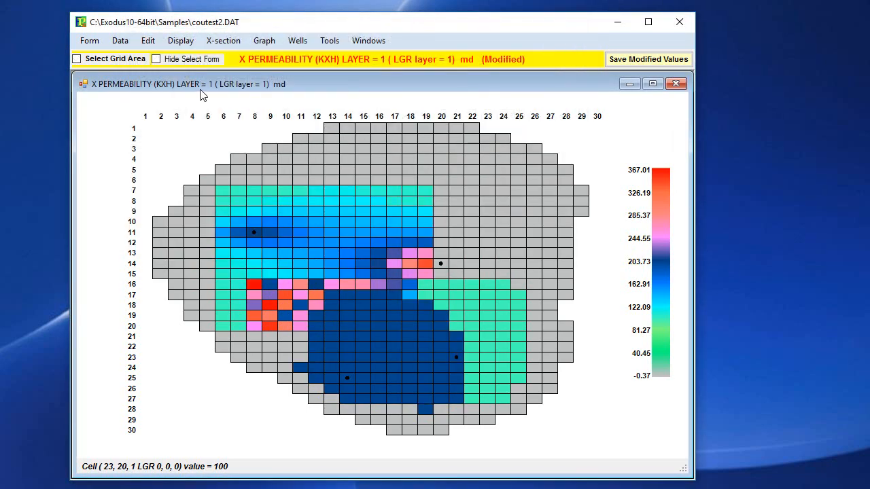
Open the reservoir parameter selection, show the full list of available parameters, and sort it by key
click(180, 40)
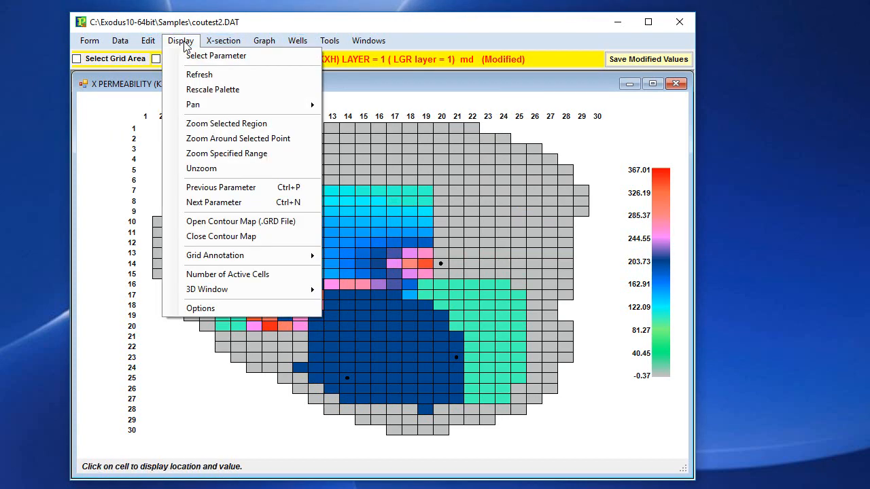
click(197, 56)
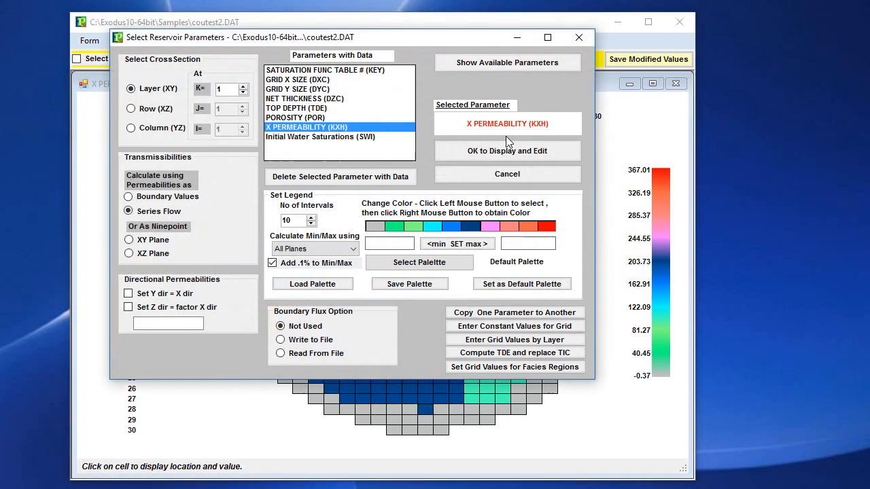
click(530, 62)
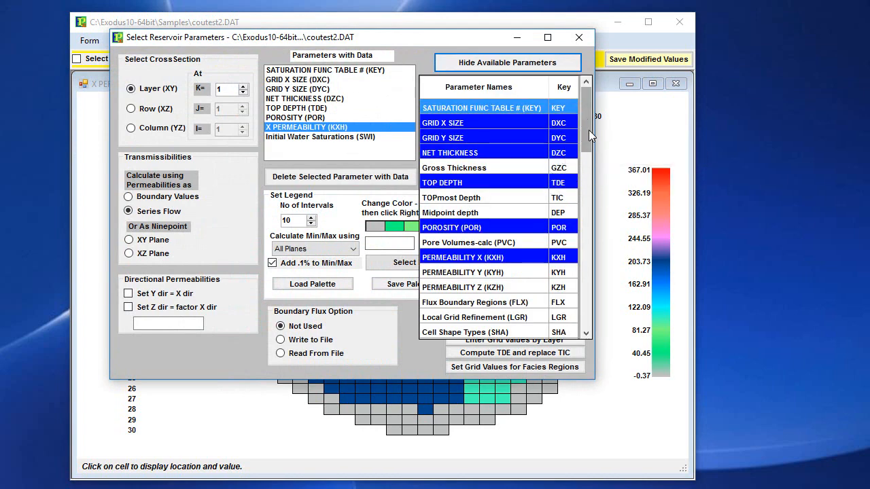
drag(588, 130, 594, 154)
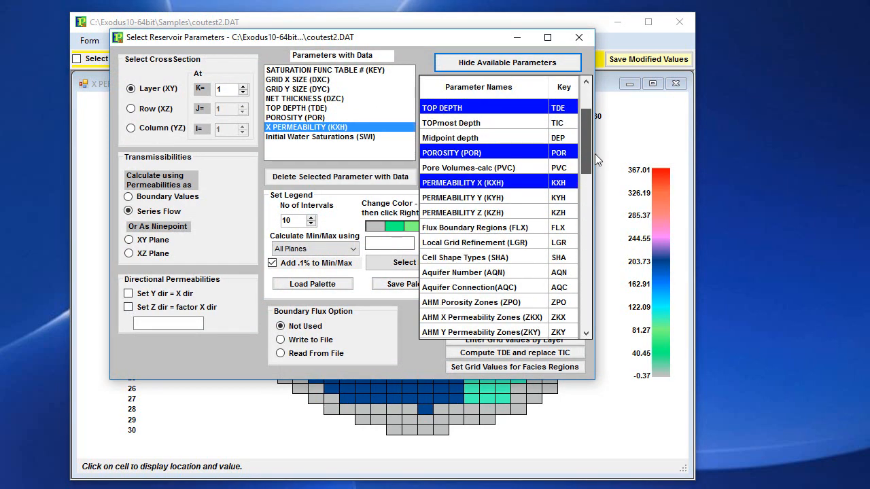
click(564, 92)
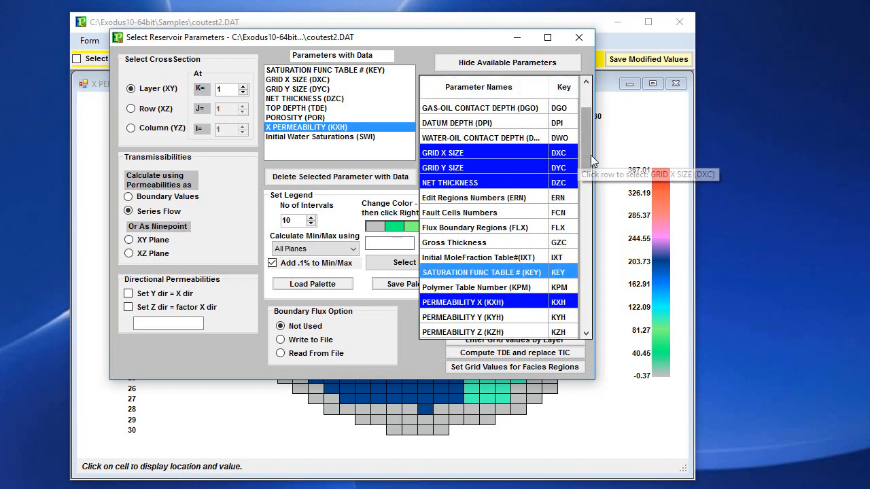
Sort the available parameters by name and select Edit Regions Numbers (ERN) for display and editing
click(490, 89)
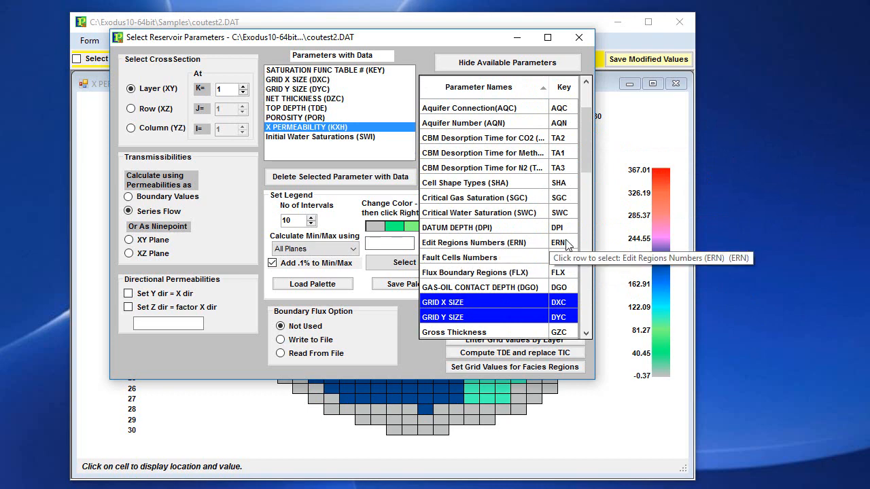
click(509, 243)
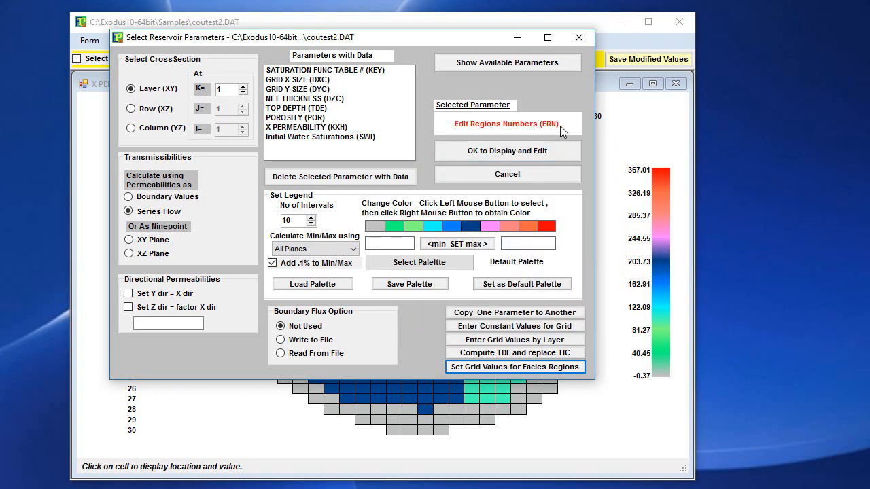
click(512, 152)
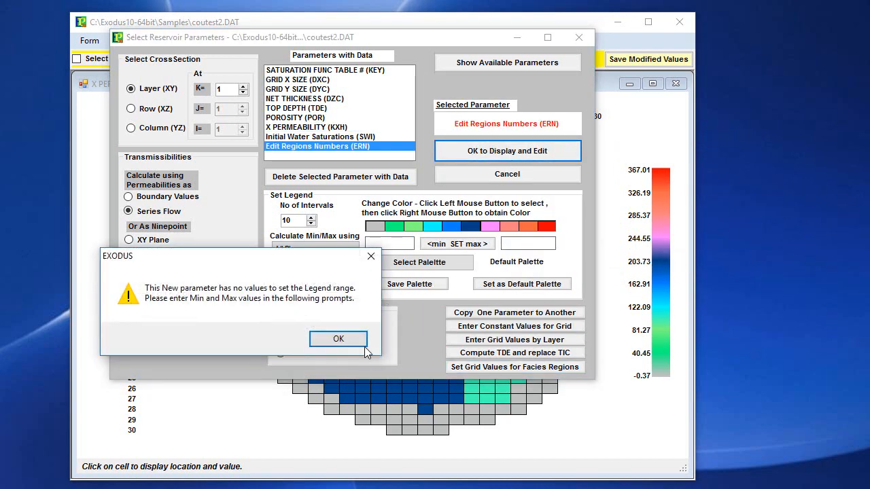
Set the ERN legend range from 0 to 3, display the parameter, and update the stored X permeability values
click(338, 339)
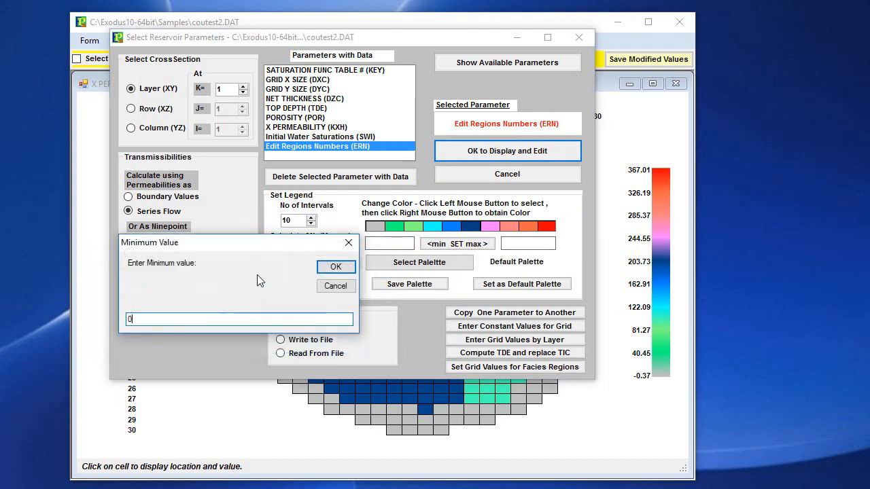
click(333, 270)
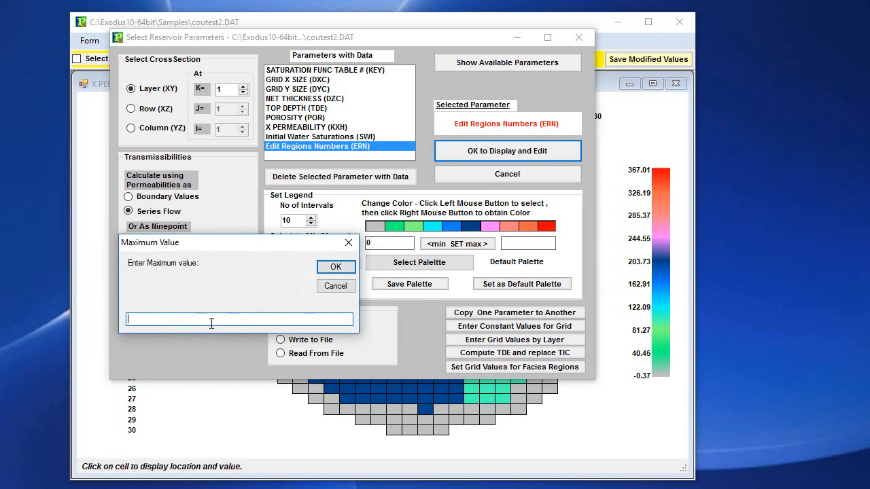
text(3)
click(336, 266)
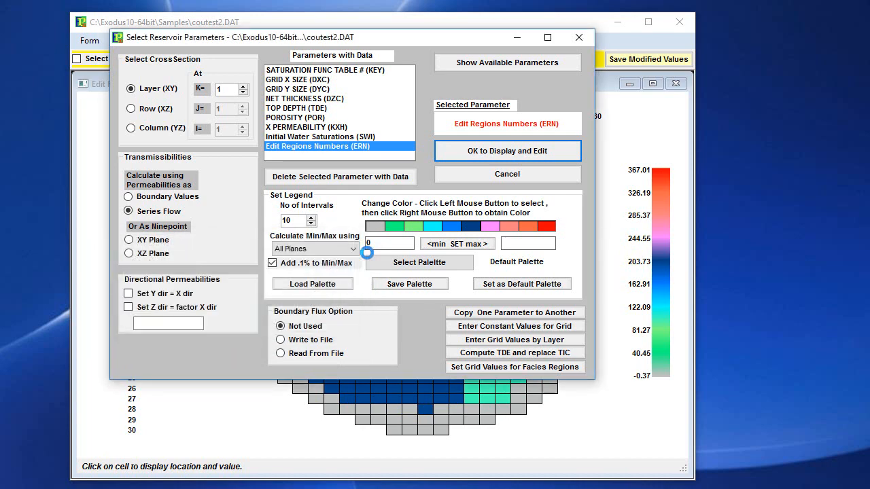
click(532, 151)
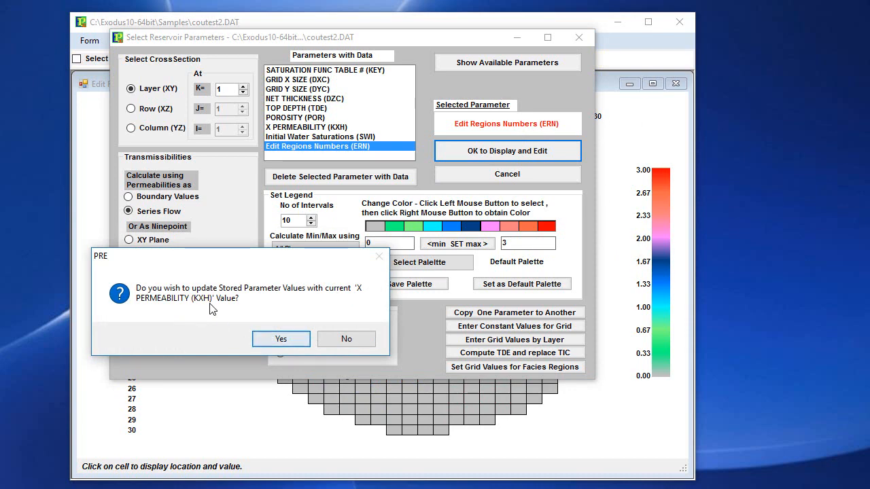
click(284, 342)
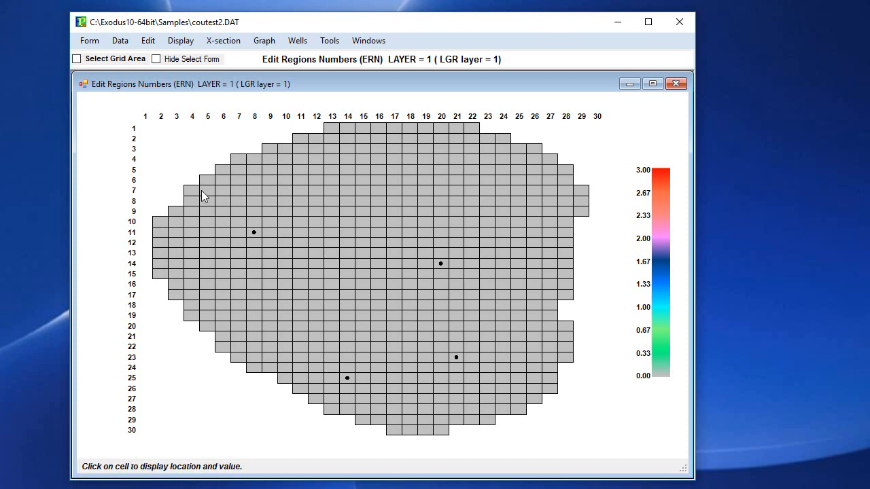
Assign edit region number 1 to the cells from (5, 7) to (12, 15) in layer 1
drag(202, 191, 316, 275)
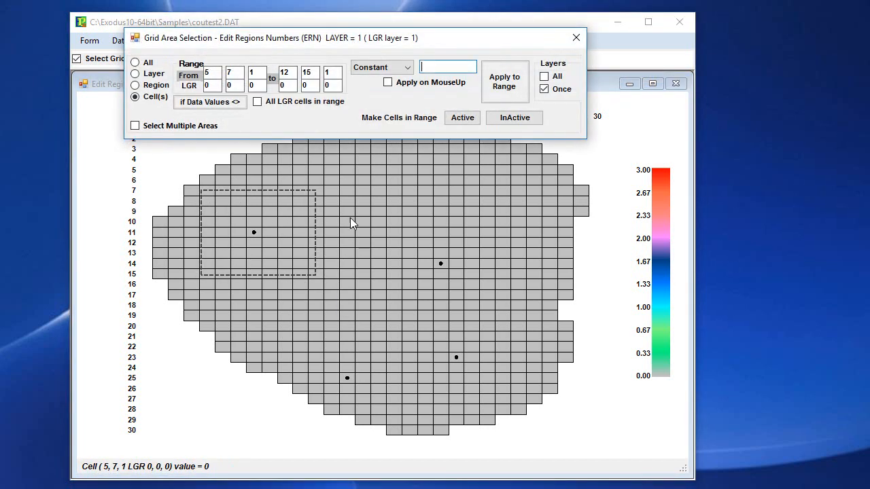
text(1)
click(506, 87)
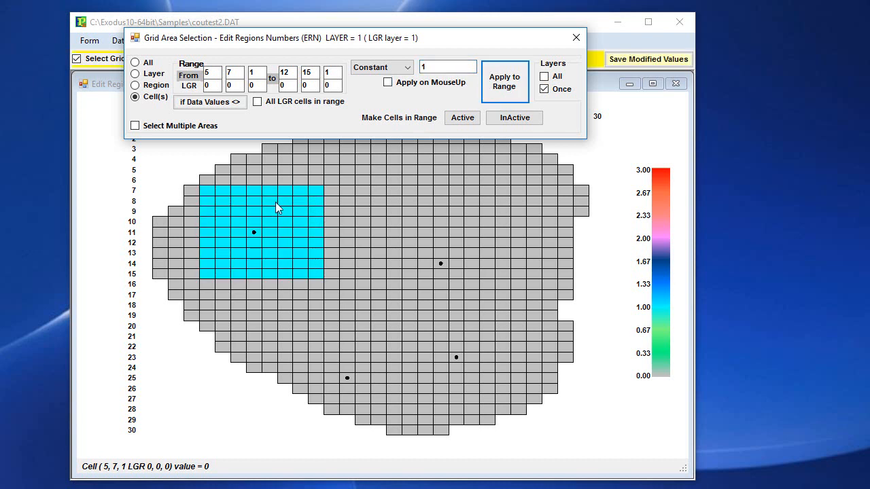
Extend region 1 with adjoining blocks including (13, 8)–(14, 14), (3, 11)–(4, 13) and (8, 18)–(10, 19), turning on Apply on MouseUp
drag(213, 178, 353, 260)
click(506, 87)
click(502, 85)
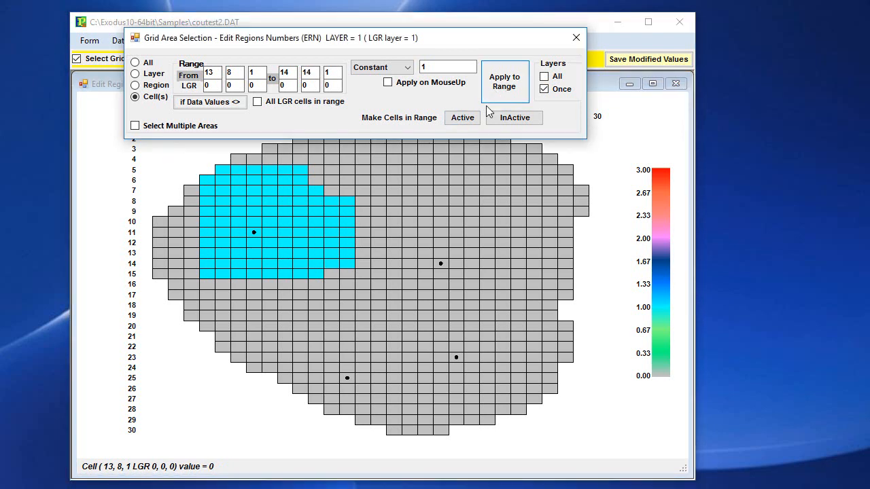
drag(179, 235, 194, 258)
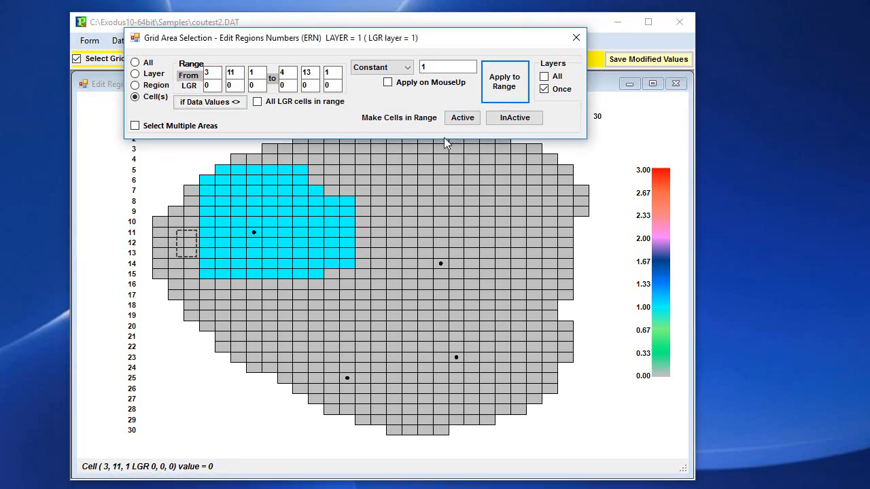
click(504, 84)
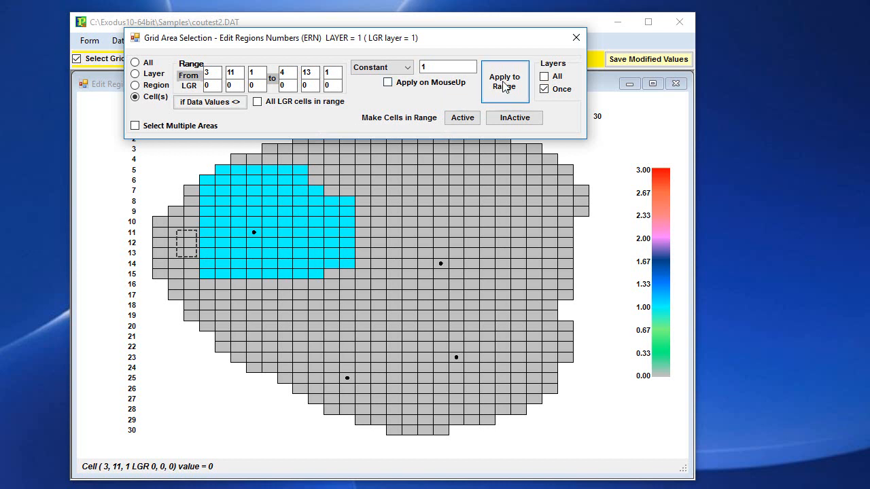
click(389, 83)
mouse_move(228, 286)
mouse_down()
mouse_move(296, 299)
mouse_move(289, 315)
mouse_up()
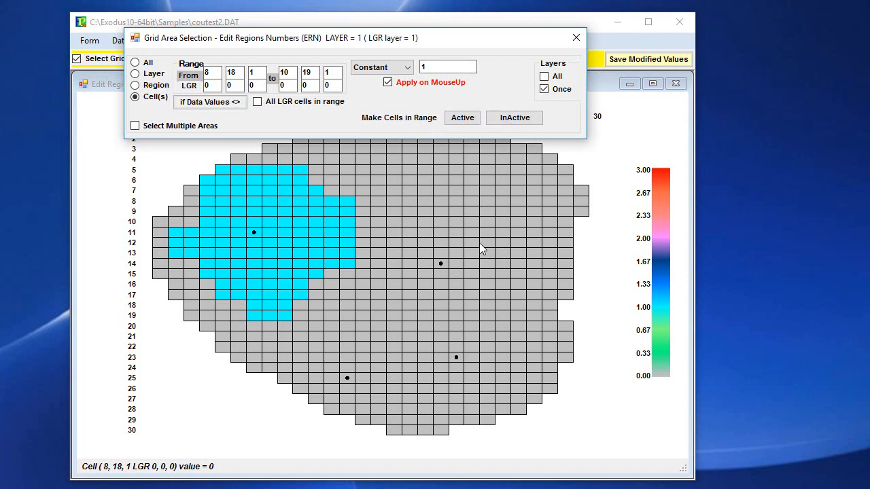
Assign region number 2 to cells (19, 11)–(22, 17), (23, 11)–(24, 15) and (17, 13)–(18, 15)
double_click(459, 65)
drag(419, 231, 471, 298)
click(389, 82)
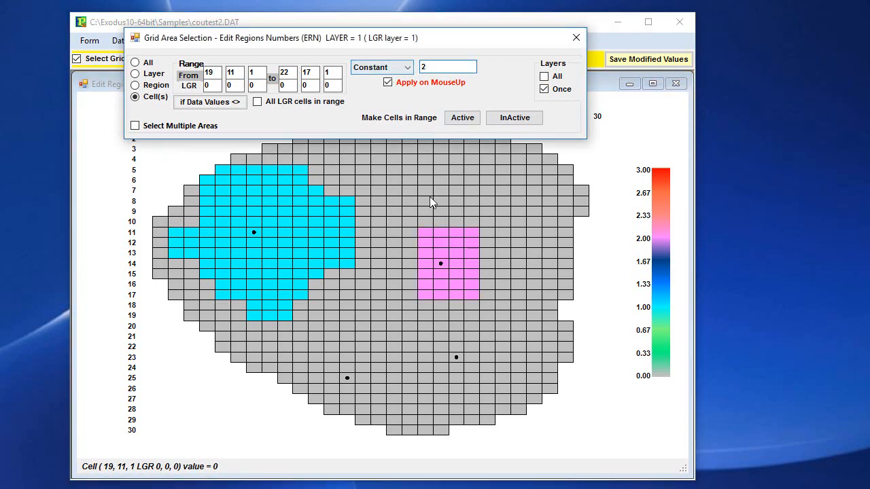
drag(483, 229, 506, 277)
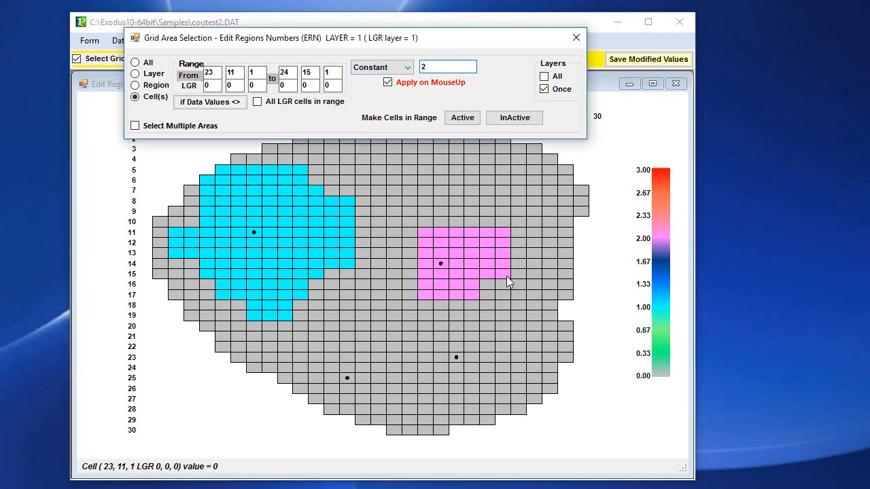
drag(388, 250, 410, 280)
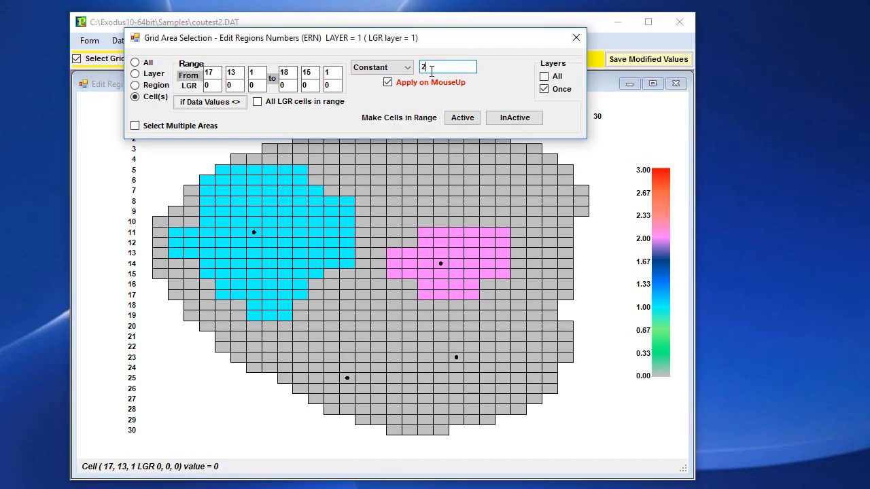
Assign region number 3 to cells (20, 17)–(23, 27) and close the grid area selection
drag(432, 70, 414, 78)
drag(438, 299, 483, 395)
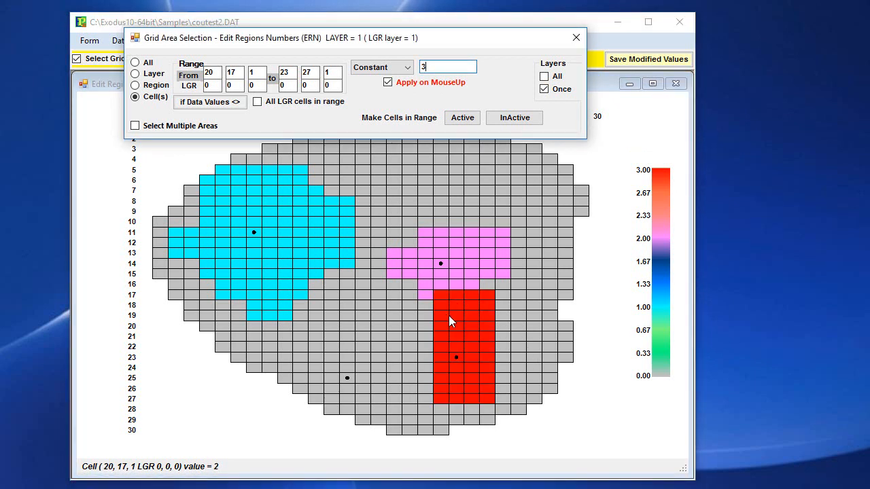
click(576, 39)
Switch the displayed reservoir parameter to X PERMEABILITY (KXH) and update the stored Edit Regions Numbers values
click(185, 40)
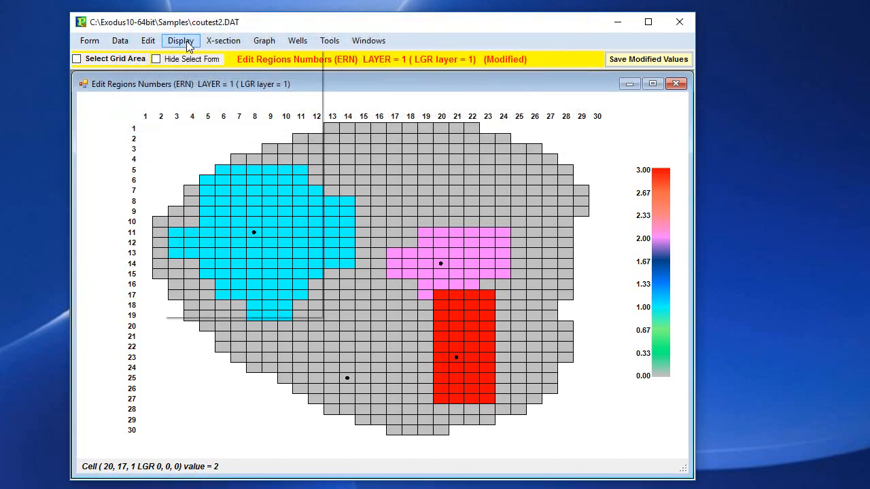
click(228, 62)
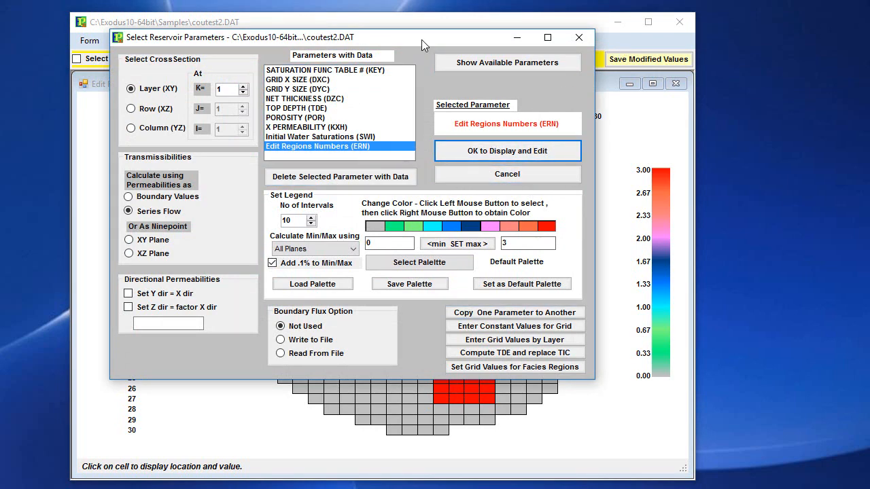
drag(422, 39, 588, 59)
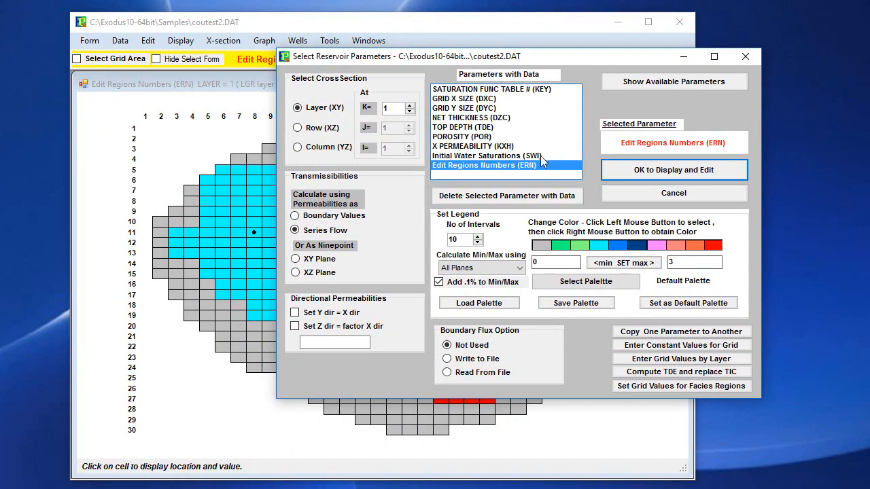
click(472, 146)
click(651, 172)
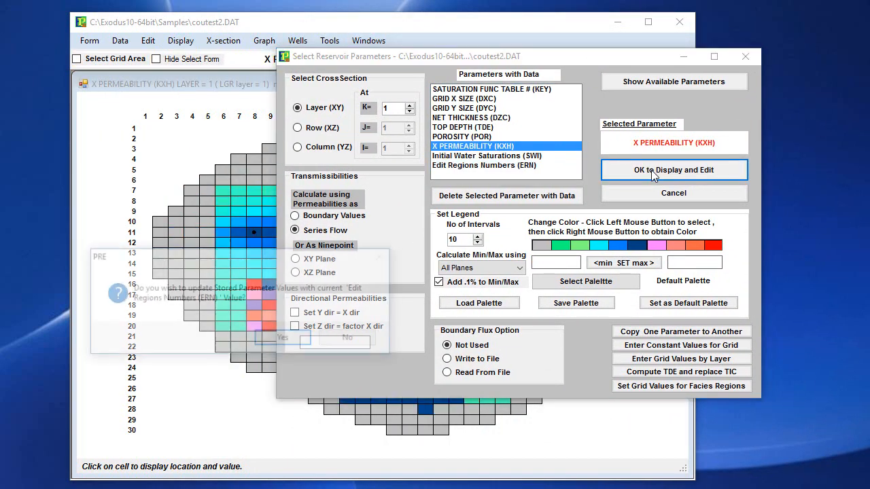
click(278, 340)
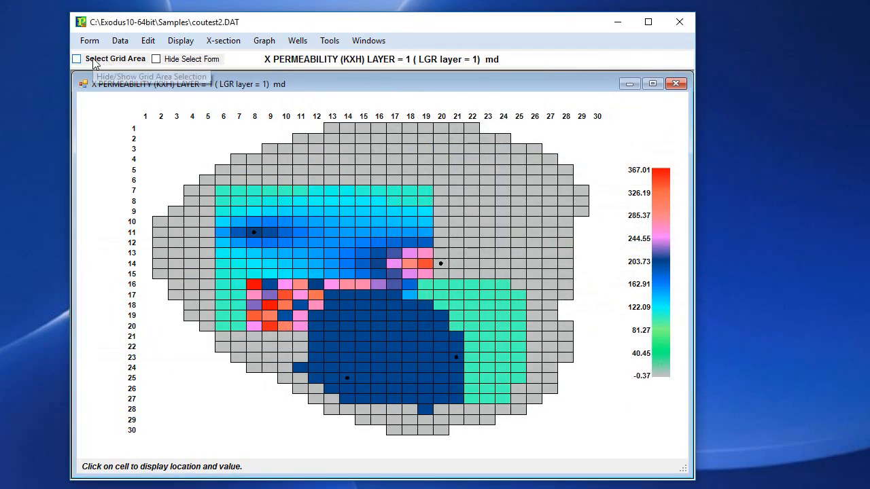
Open the grid area selection and apply a constant X permeability of 50 md to region 1
click(117, 62)
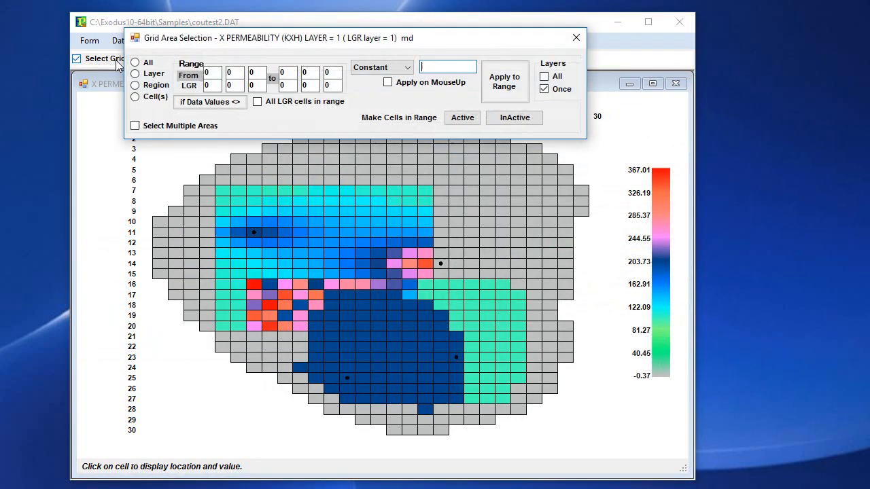
click(151, 91)
drag(252, 40, 320, 71)
click(258, 109)
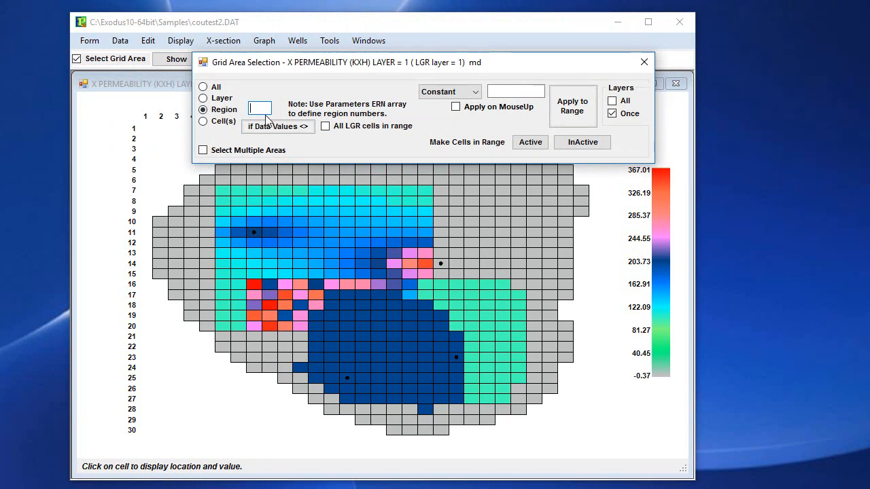
text(1)
click(509, 93)
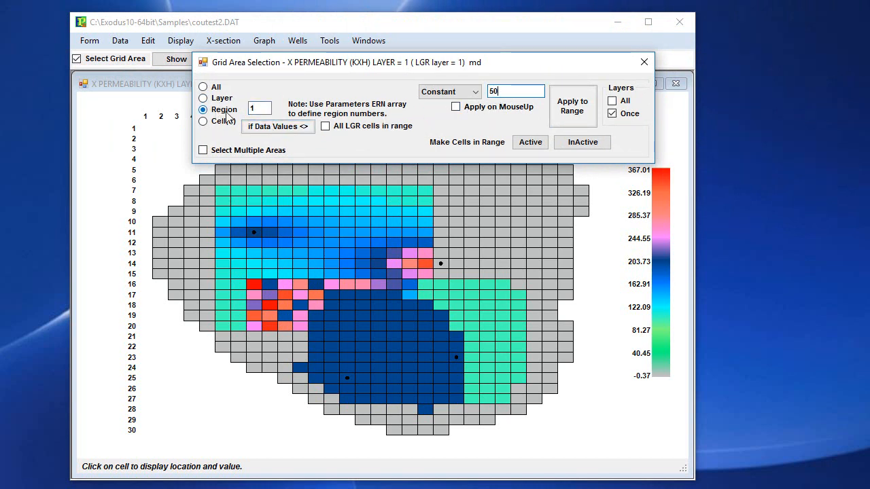
click(573, 107)
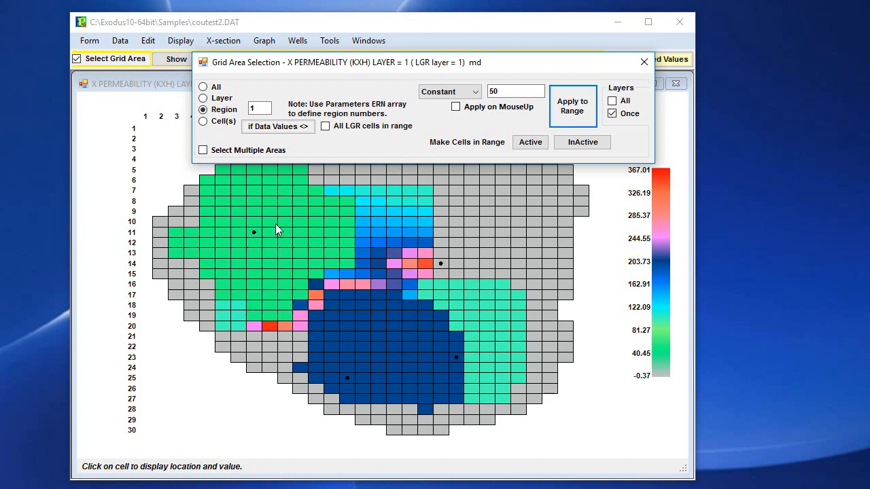
Apply a constant X permeability of 500 md to region 3 and check the value of cell (21, 20)
click(269, 107)
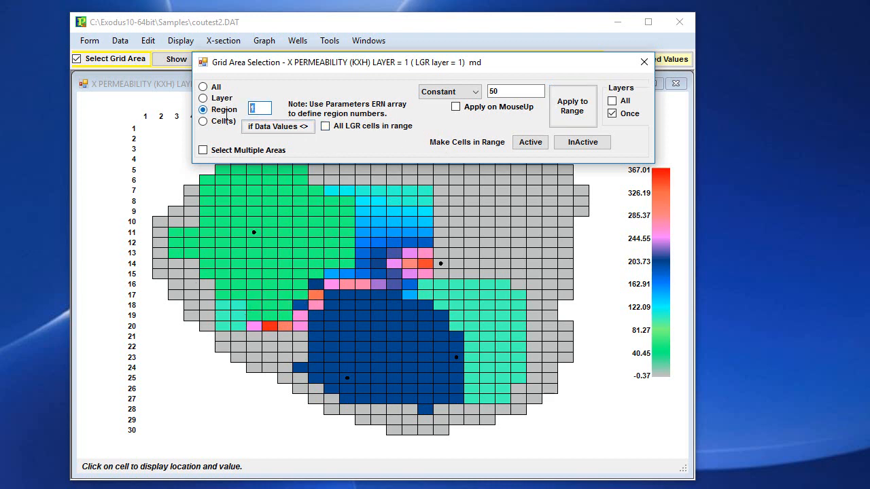
text(3)
click(508, 90)
click(576, 115)
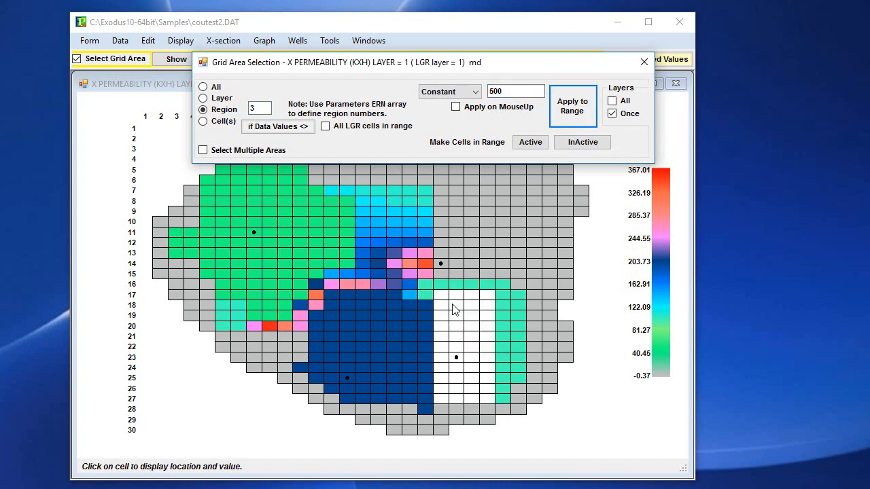
click(465, 331)
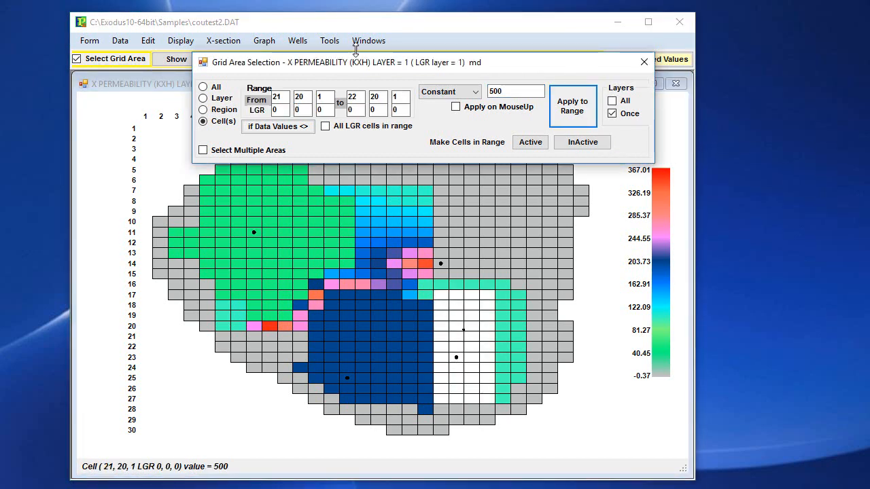
Exit the grid display and update the stored X permeability values
drag(487, 70, 424, 107)
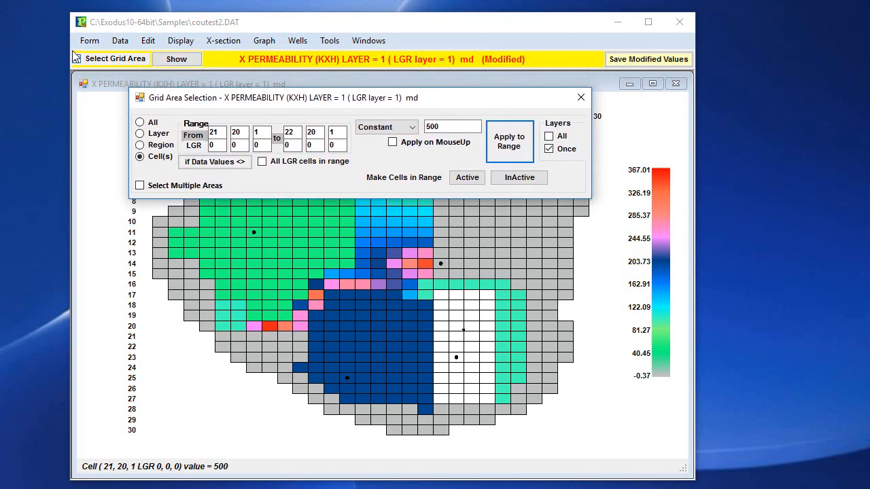
click(96, 45)
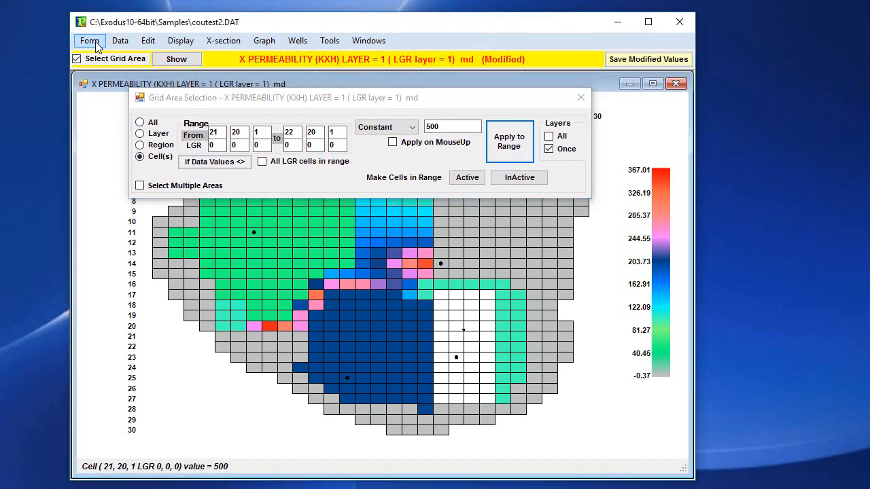
click(96, 45)
mouse_move(110, 91)
click(255, 109)
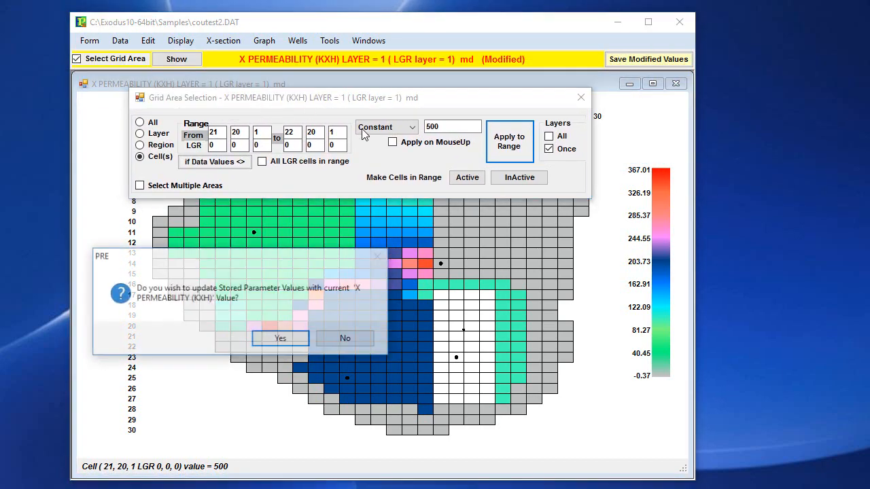
click(281, 338)
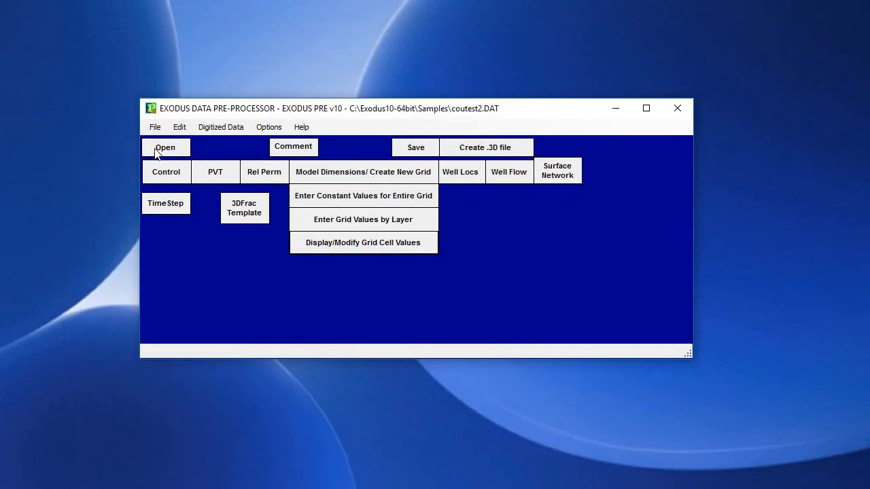
Start saving the model to an Exodus data file as one file and dismiss the data check messages
click(155, 128)
mouse_move(185, 175)
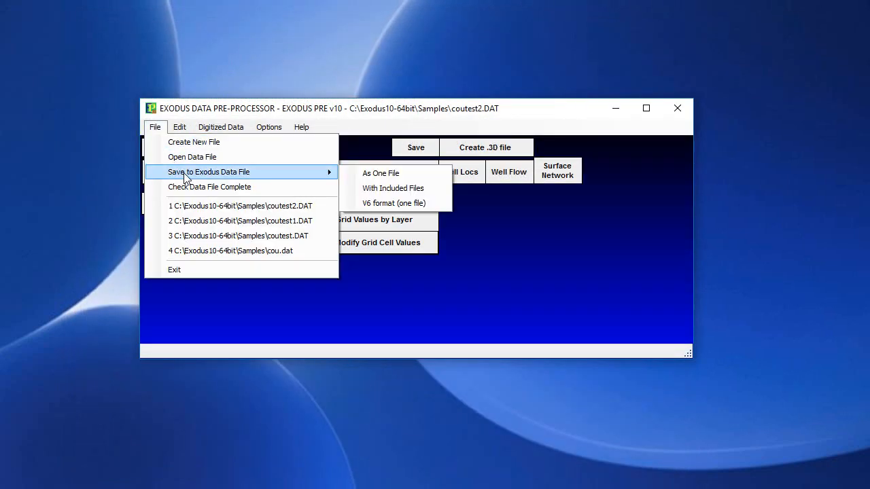
click(431, 171)
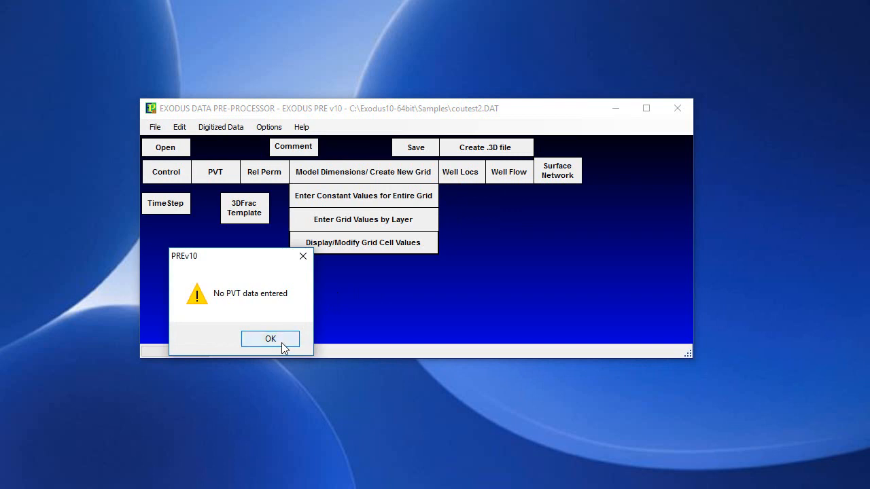
click(284, 346)
click(280, 342)
click(274, 340)
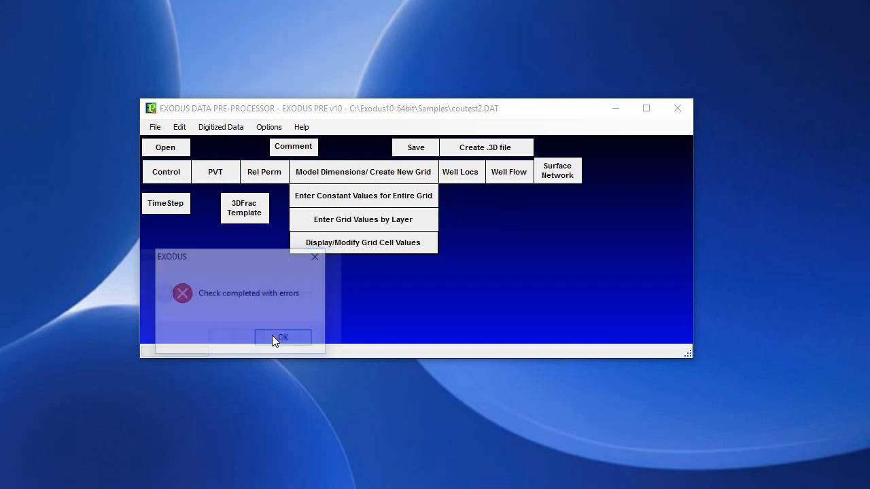
click(252, 337)
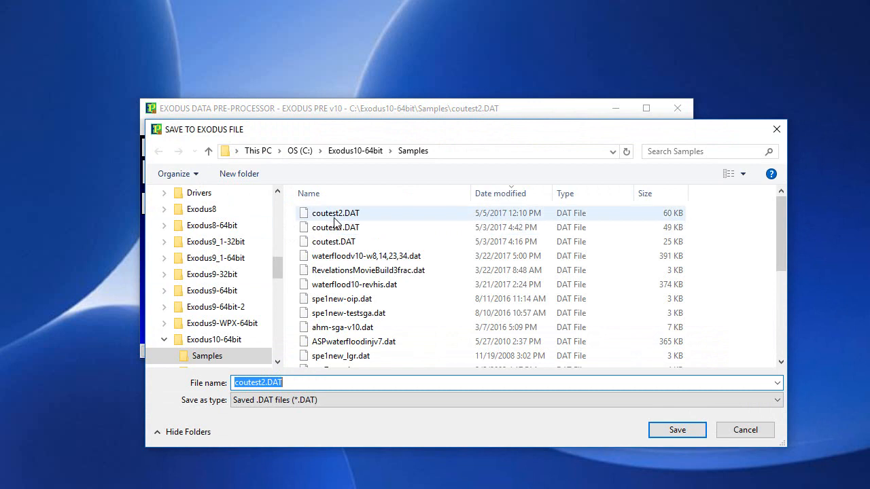
Save the data file under the new name coutest3.DAT in the Samples folder
click(336, 216)
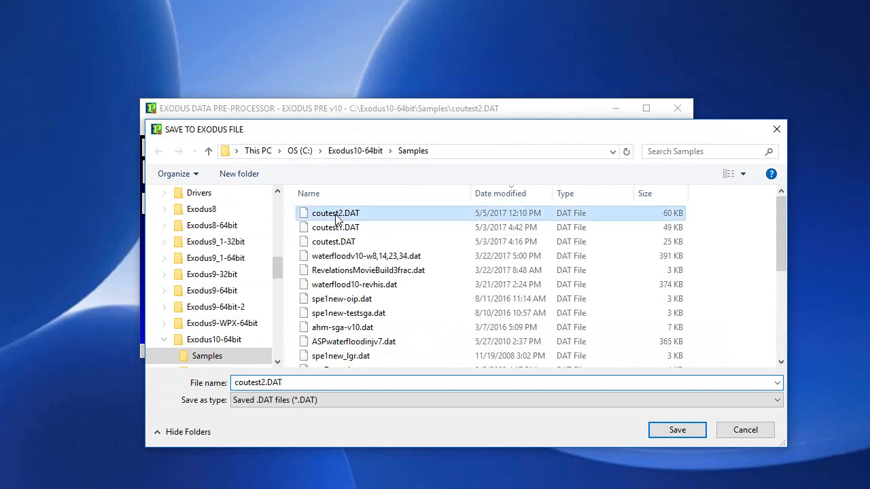
click(269, 382)
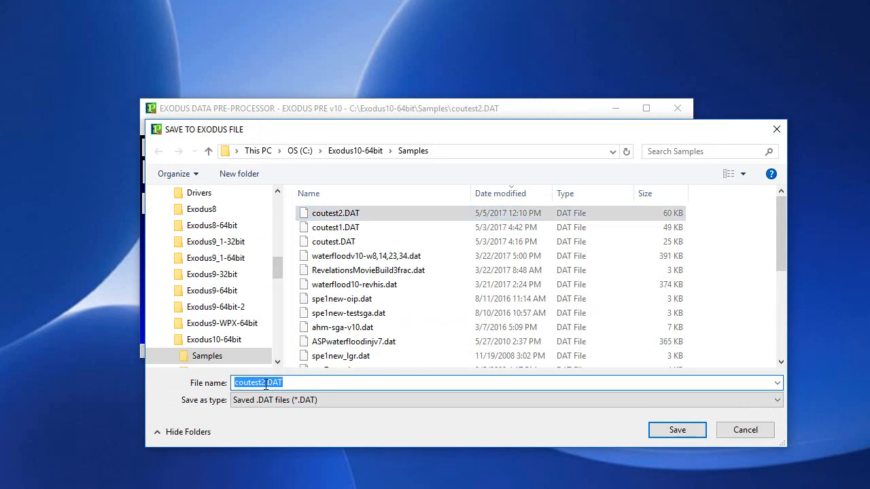
click(269, 382)
key(BackSpace)
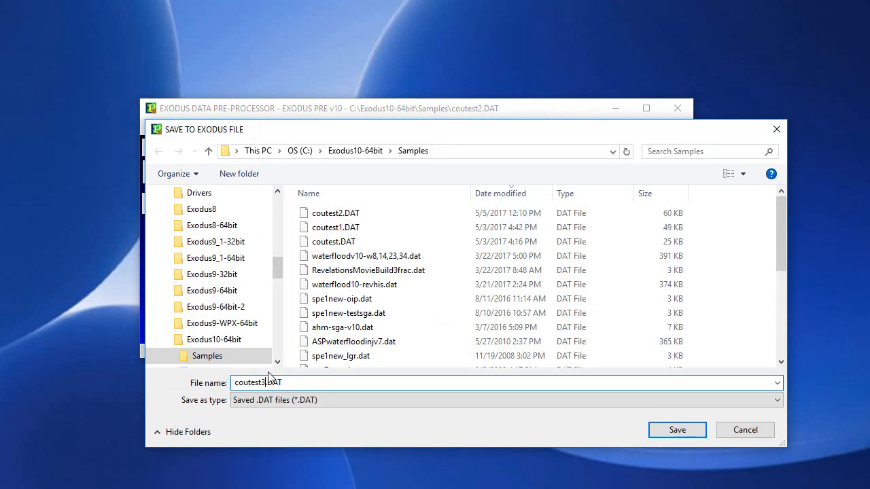
text(3)
click(680, 430)
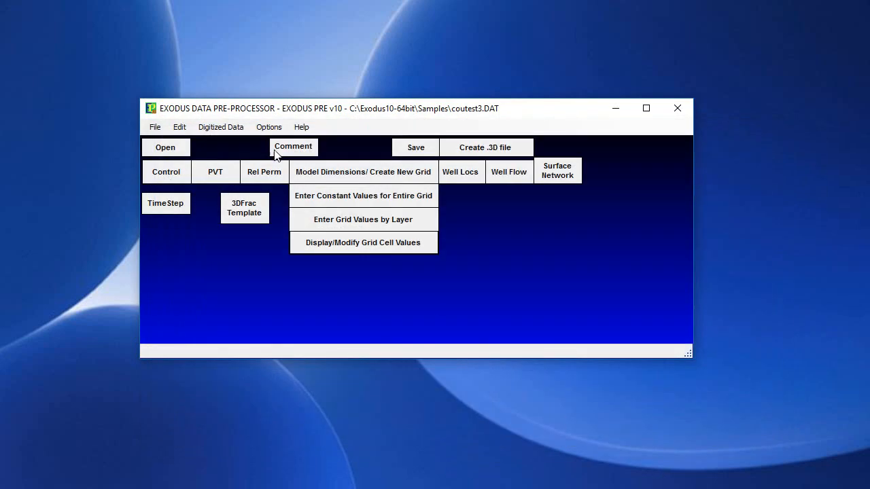
Reopen the recent data file coutest3.DAT in the restarted pre-processor
click(155, 127)
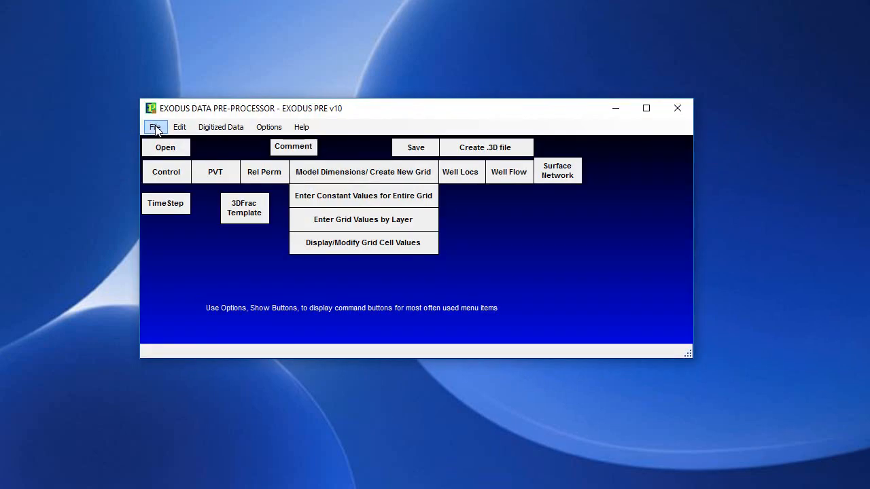
click(155, 127)
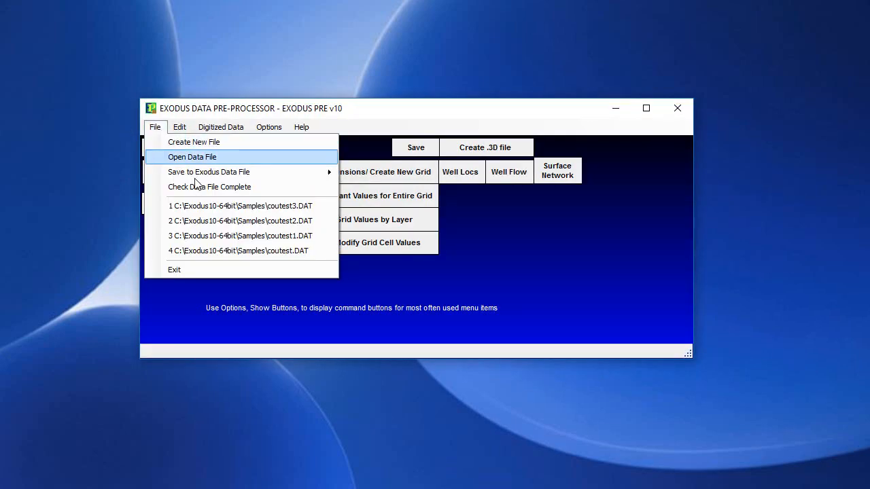
click(248, 206)
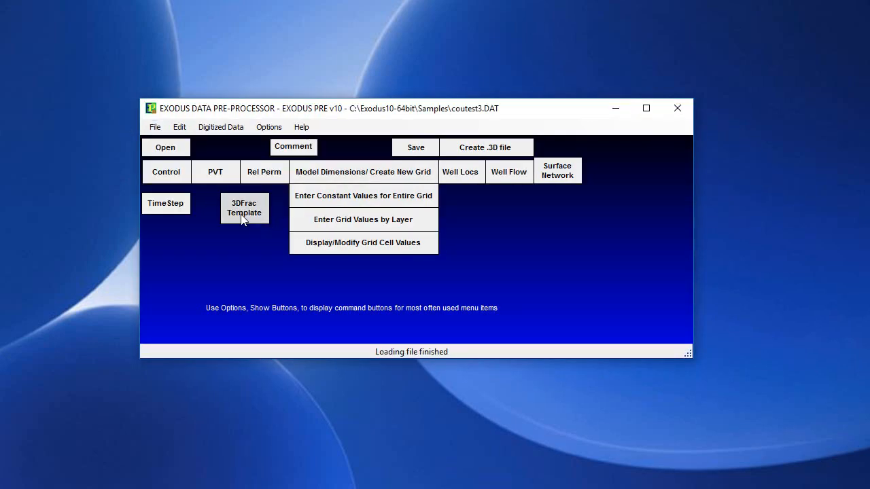
Open the grid cell value display for the Edit Regions Numbers (ERN) parameter on layer 1
click(369, 246)
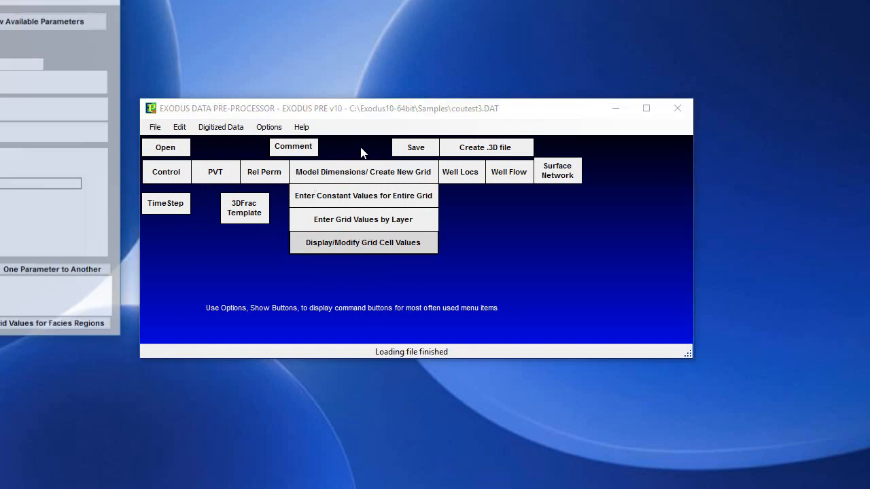
drag(0, 1, 419, 42)
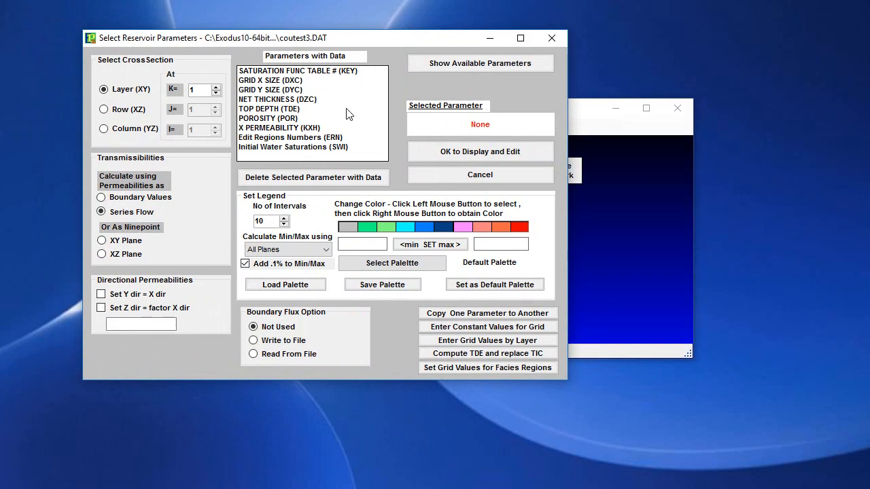
click(291, 138)
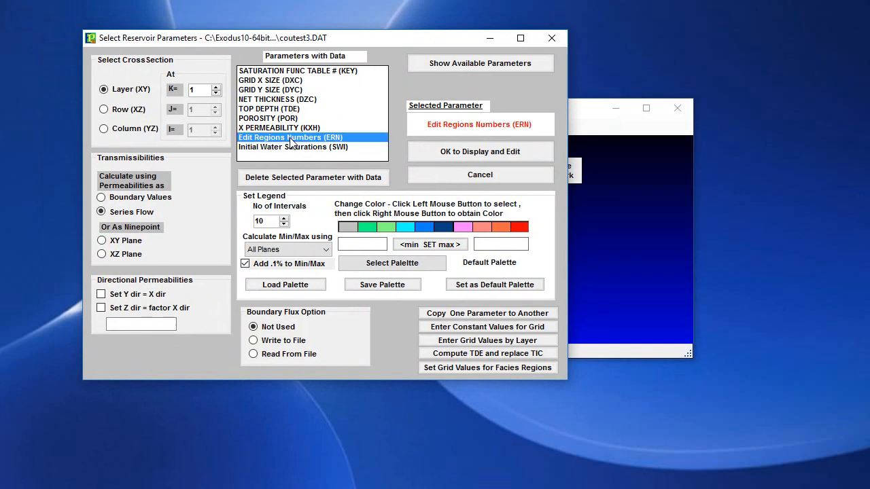
double_click(291, 138)
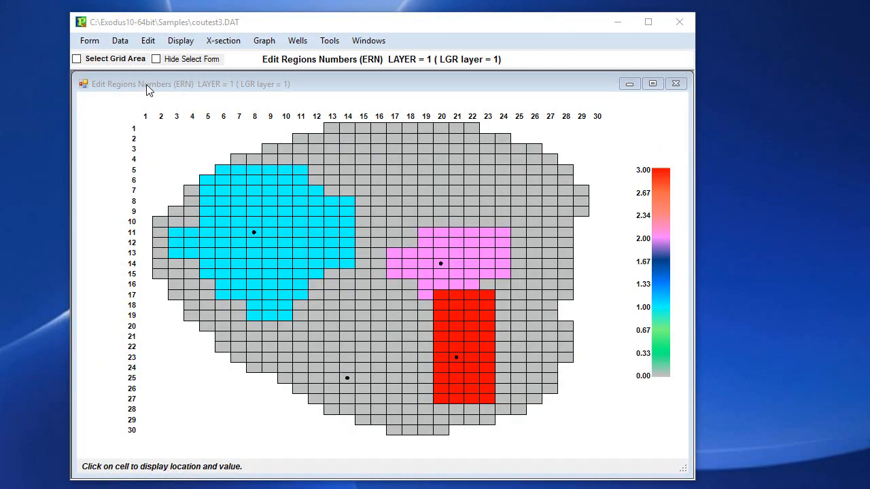
Turn on multiple-area selection for the grid and examine the marked cells of the saved Area 1 and Area 2
click(77, 59)
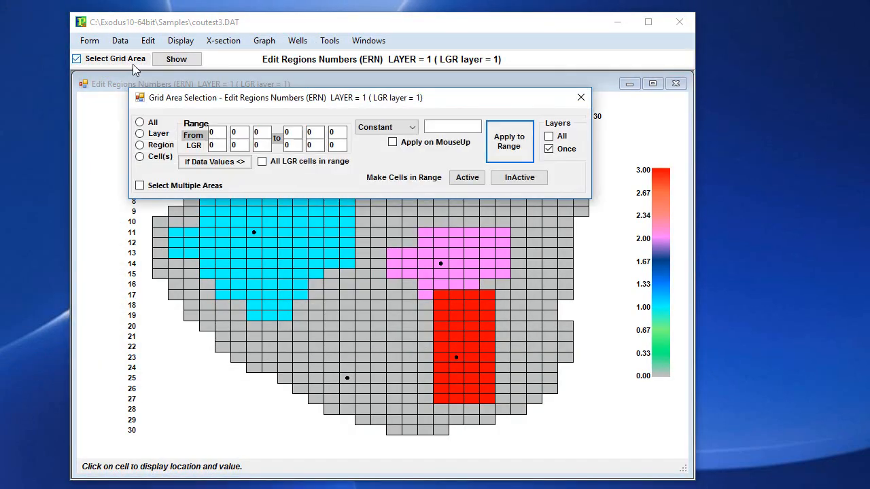
click(166, 187)
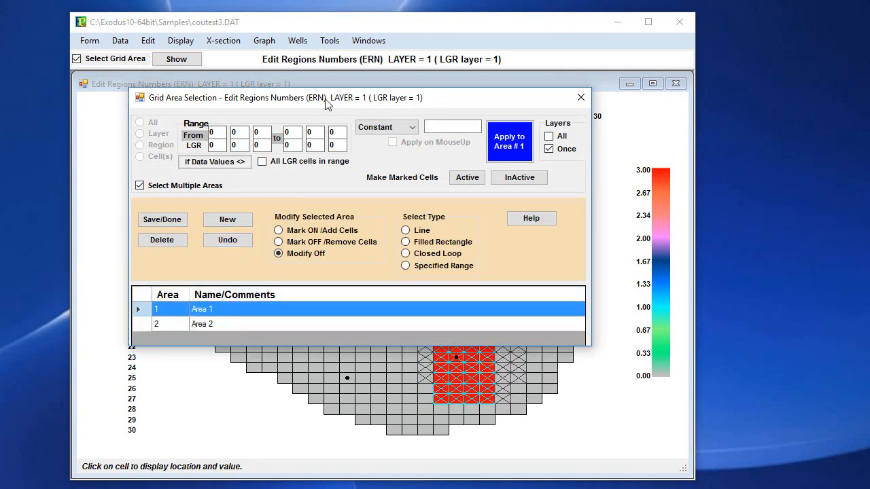
drag(326, 103, 319, 42)
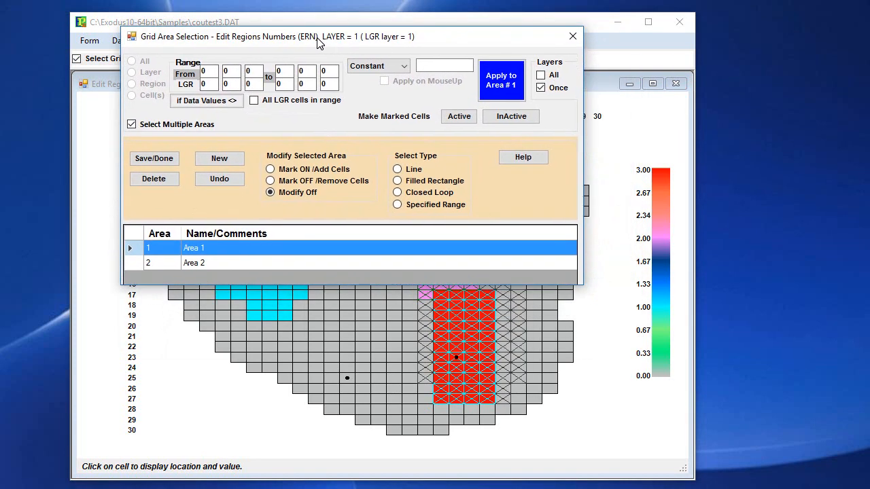
click(261, 263)
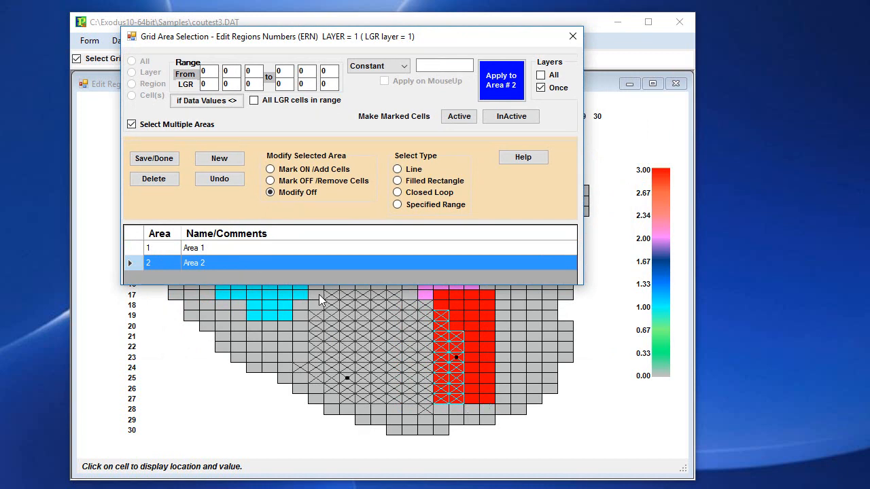
mouse_move(462, 42)
mouse_down()
mouse_move(467, 66)
mouse_move(457, 51)
mouse_up()
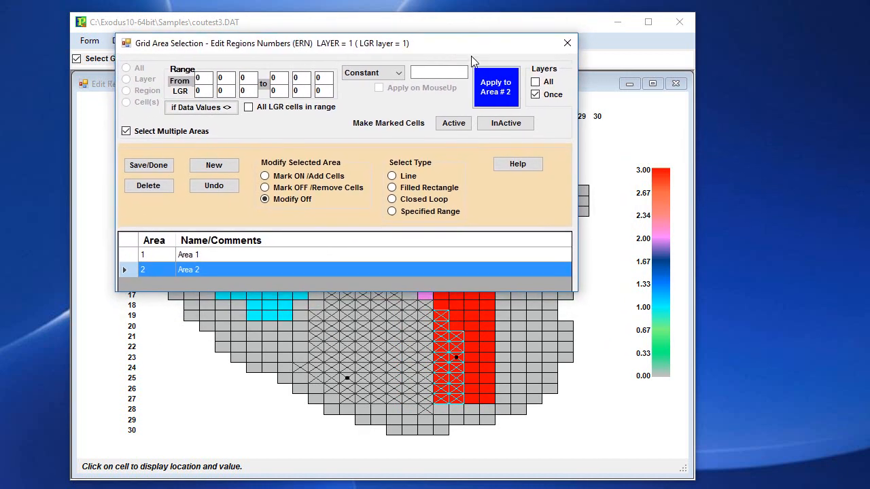